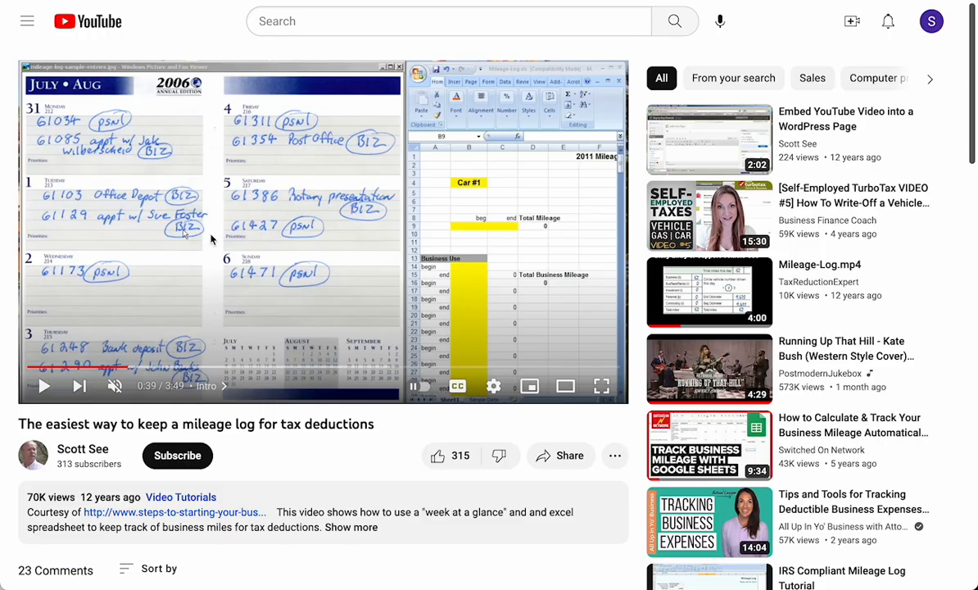
Play the paused mileage log tutorial video and skip further ahead in it.
left_click(42, 388)
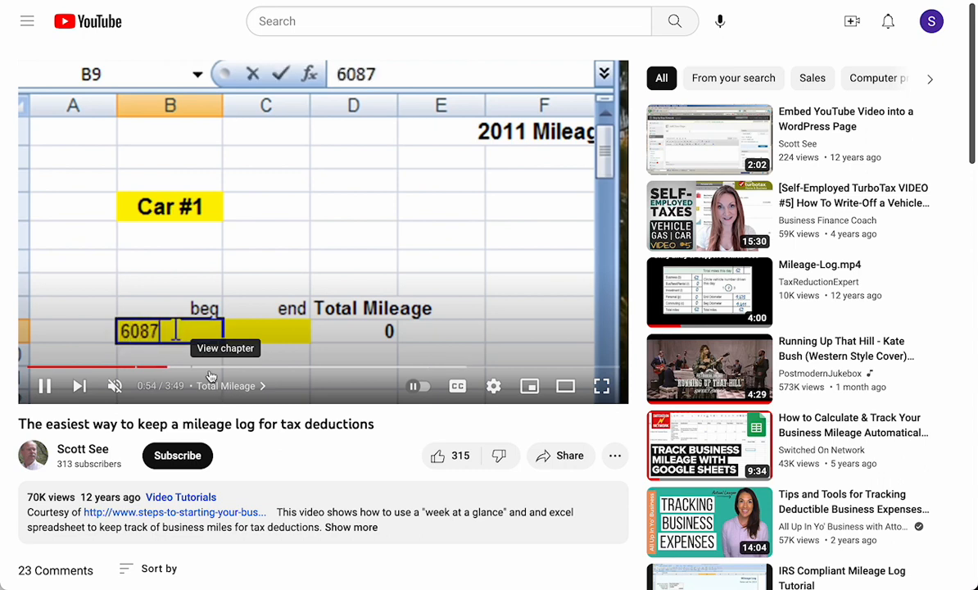
left_click_drag(209, 375, 293, 372)
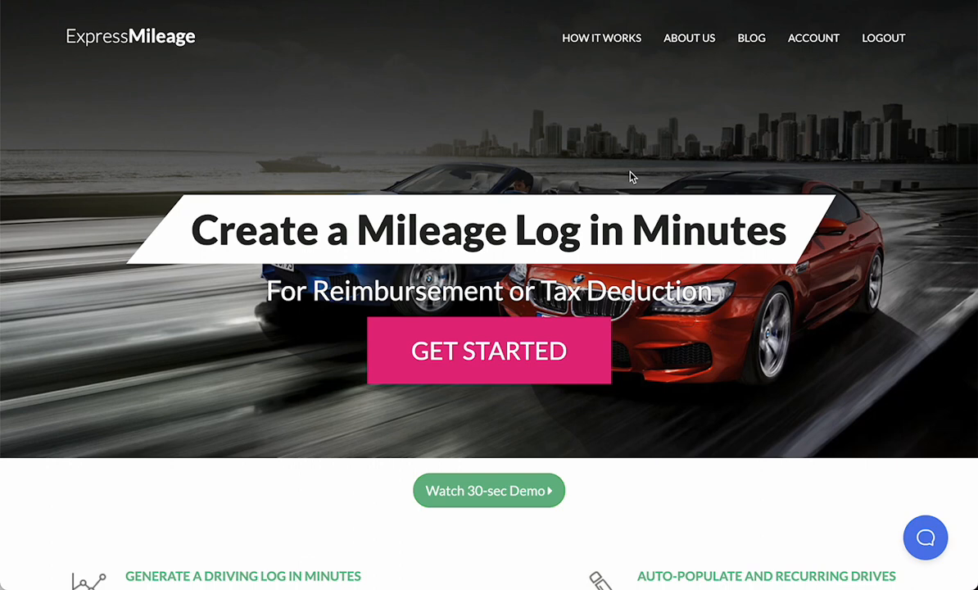
Switch to ExpressMileage and start making a log, with Mile as the unit and 12932 business miles.
left_click(478, 365)
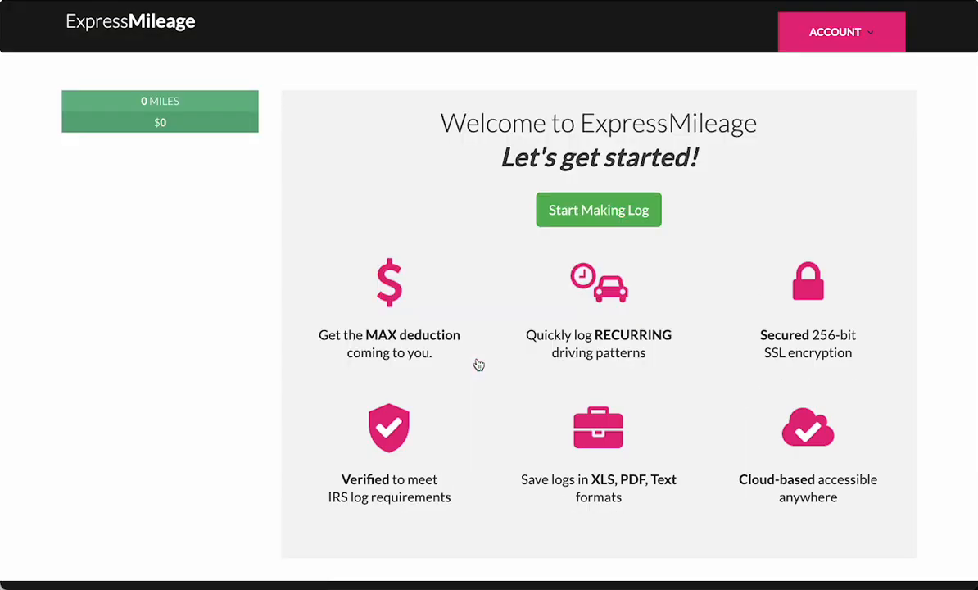
left_click(620, 215)
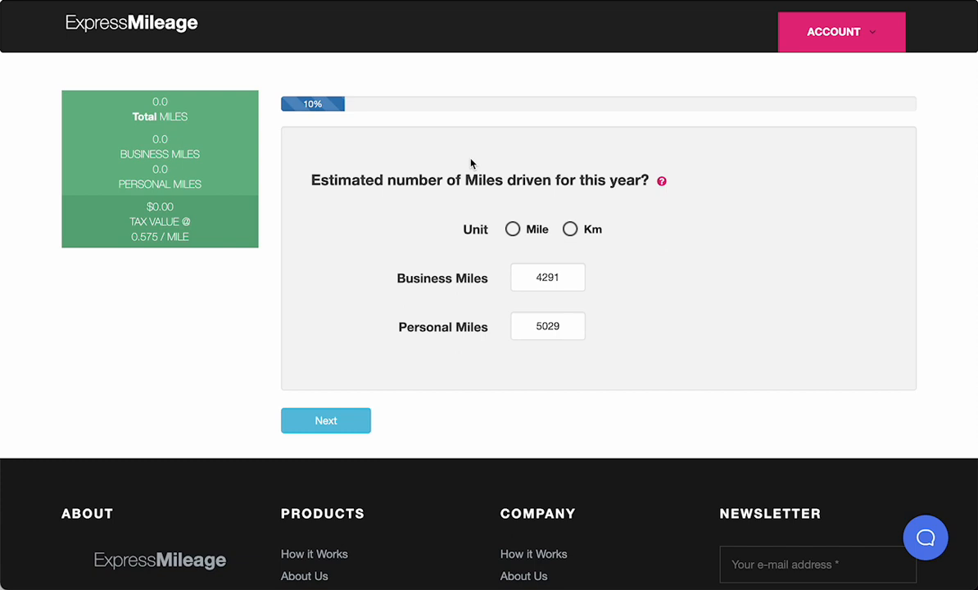
left_click(514, 233)
left_click(558, 283)
key("BackSpace")
key("BackSpace")
key("BackSpace")
key("BackSpace")
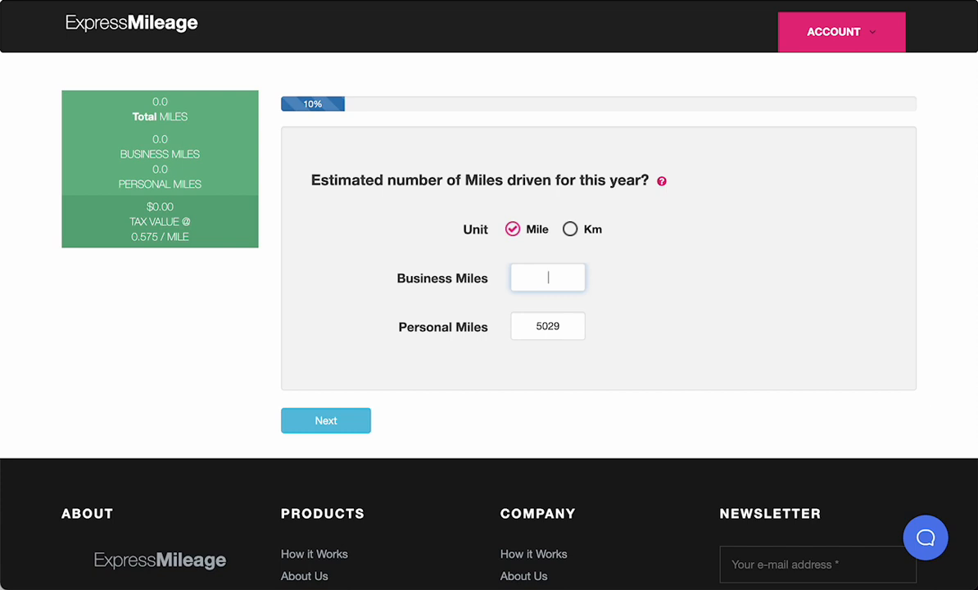
type("12932")
Set the estimated personal miles to 5000 and continue to the log's start and end dates.
left_click(548, 326)
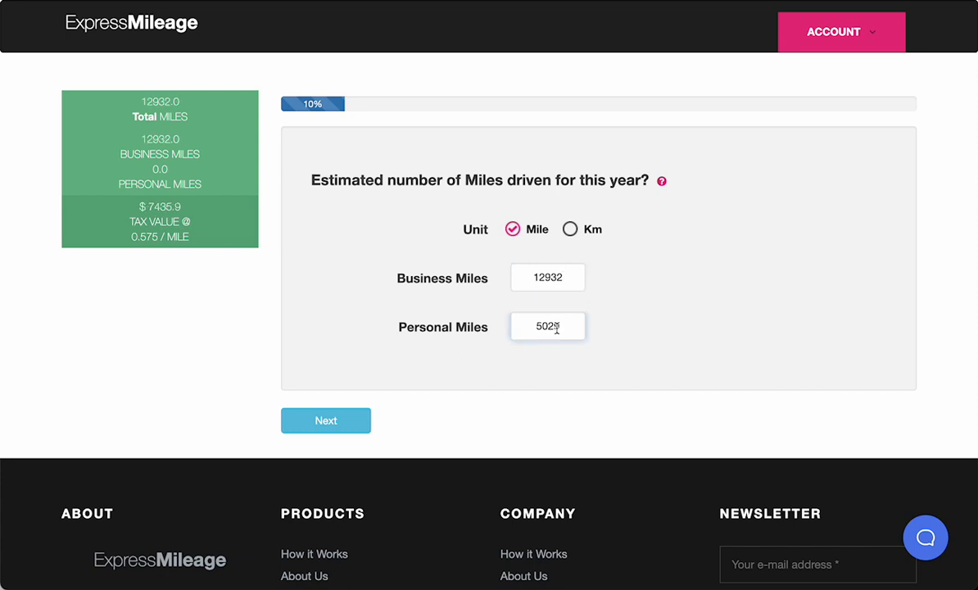
double_click(549, 326)
type("5000")
key("BackSpace")
type("1")
key("BackSpace")
type("-0")
key("BackSpace")
key("BackSpace")
type("0")
left_click(433, 411)
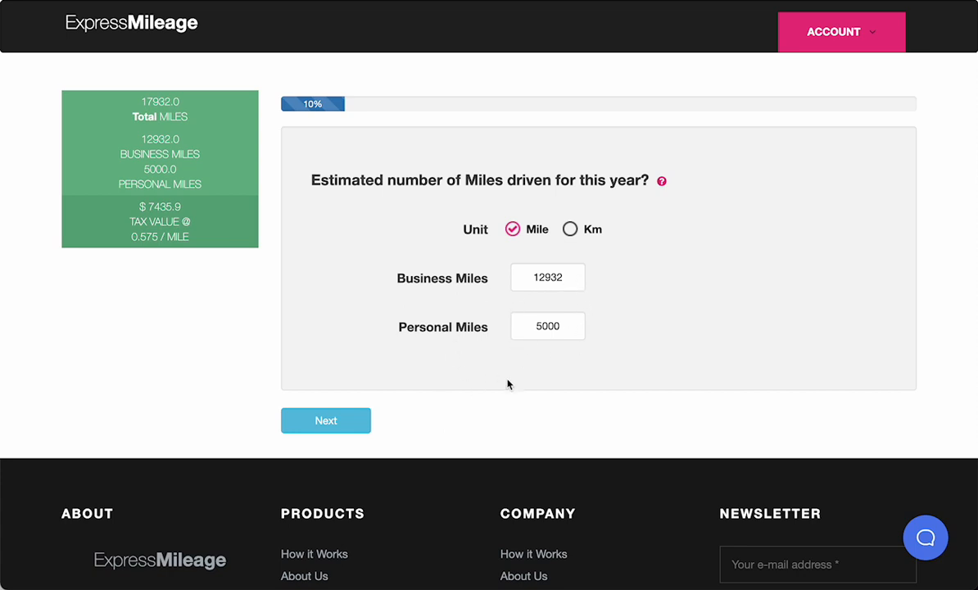
left_click(348, 428)
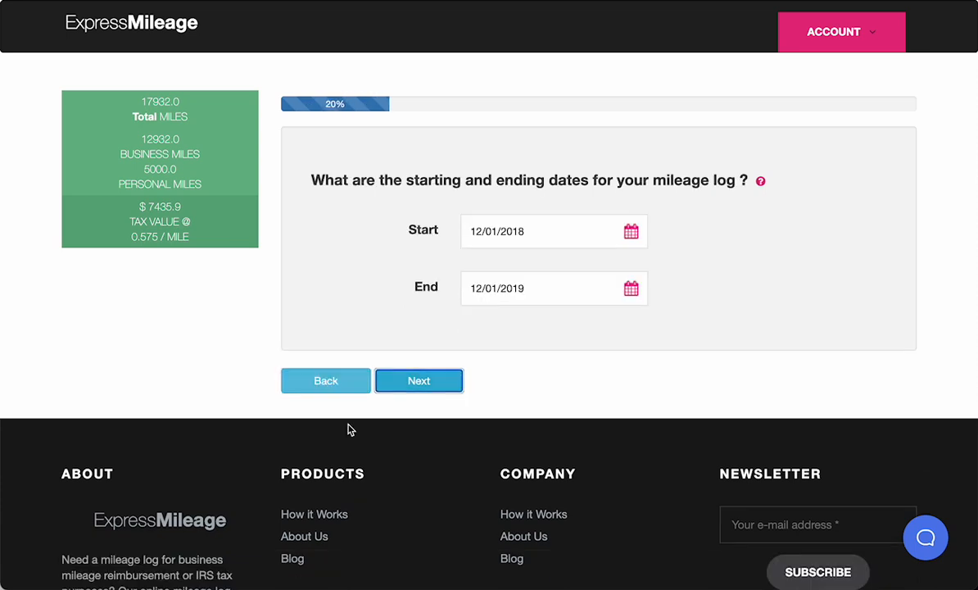
Set the mileage log's start date to 01/01/2022 and continue to the vehicle question.
left_click(632, 232)
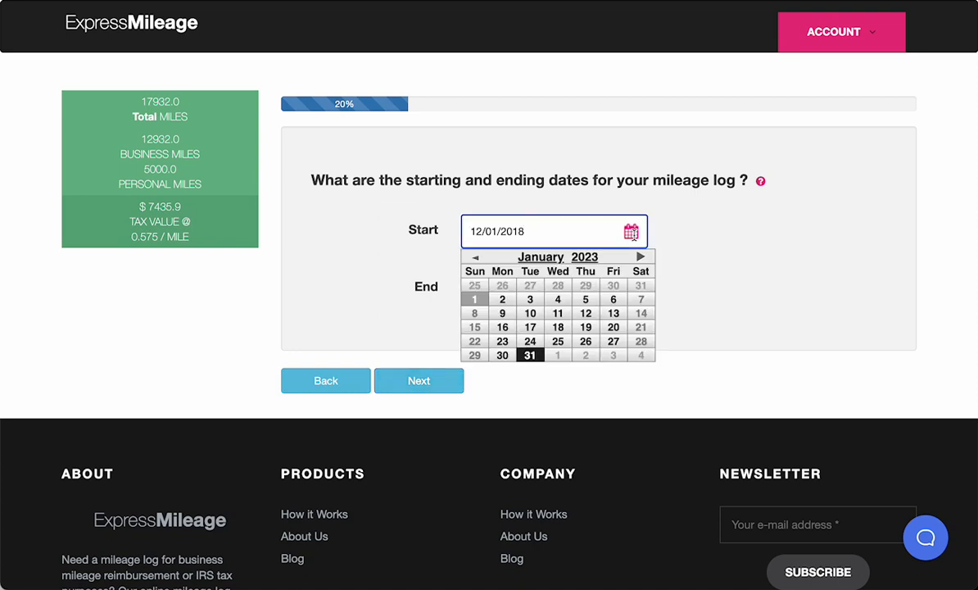
left_click(474, 260)
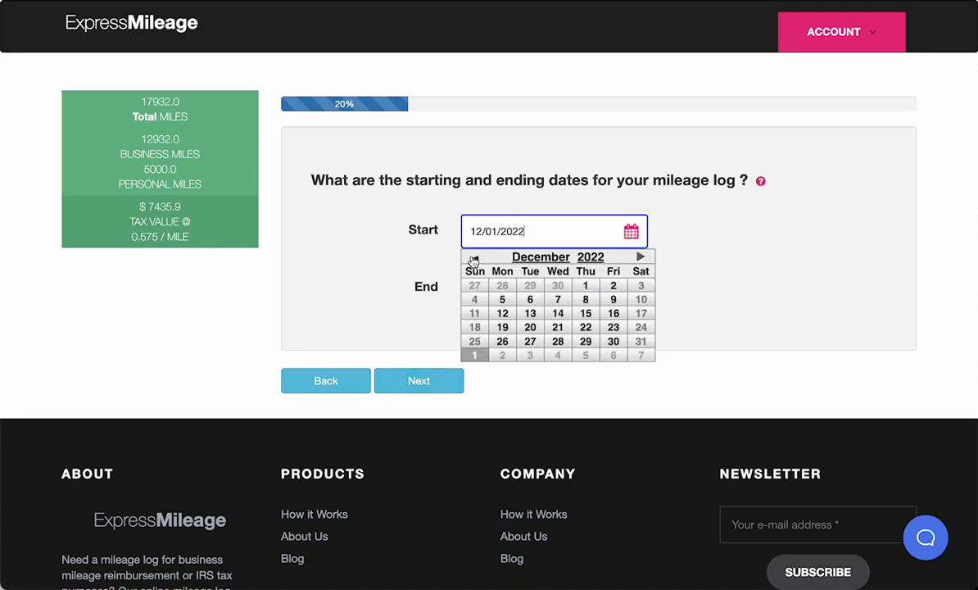
left_click(473, 260)
left_click(473, 260)
left_click(474, 259)
left_click(474, 260)
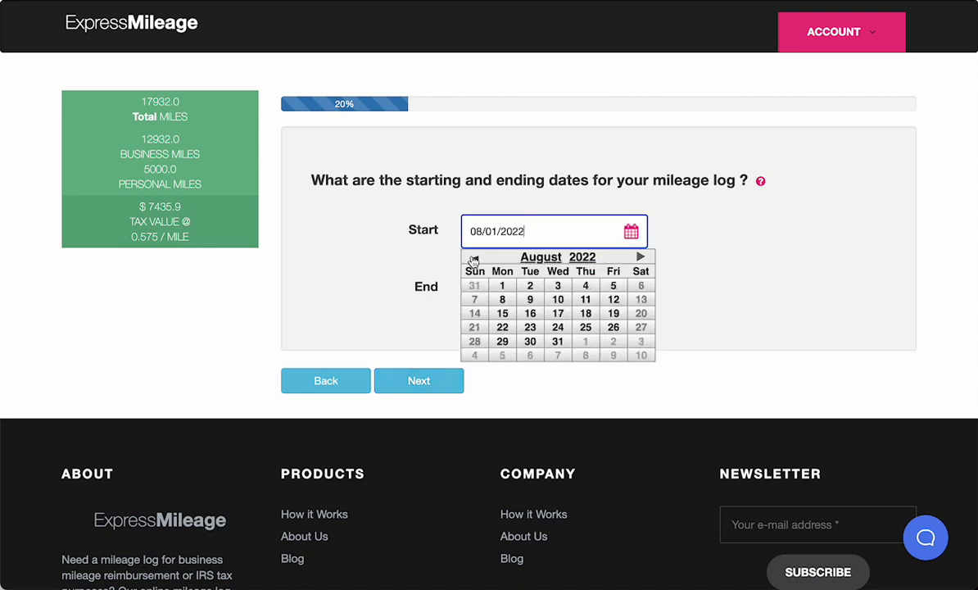
left_click(474, 260)
left_click(474, 260)
left_click(473, 260)
left_click(474, 260)
left_click(473, 259)
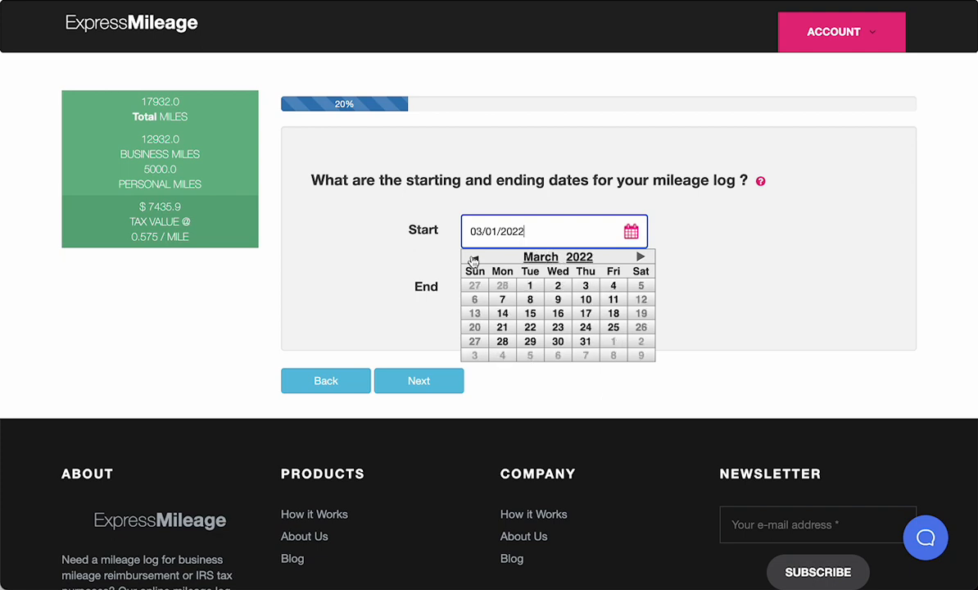
left_click(474, 259)
left_click(474, 259)
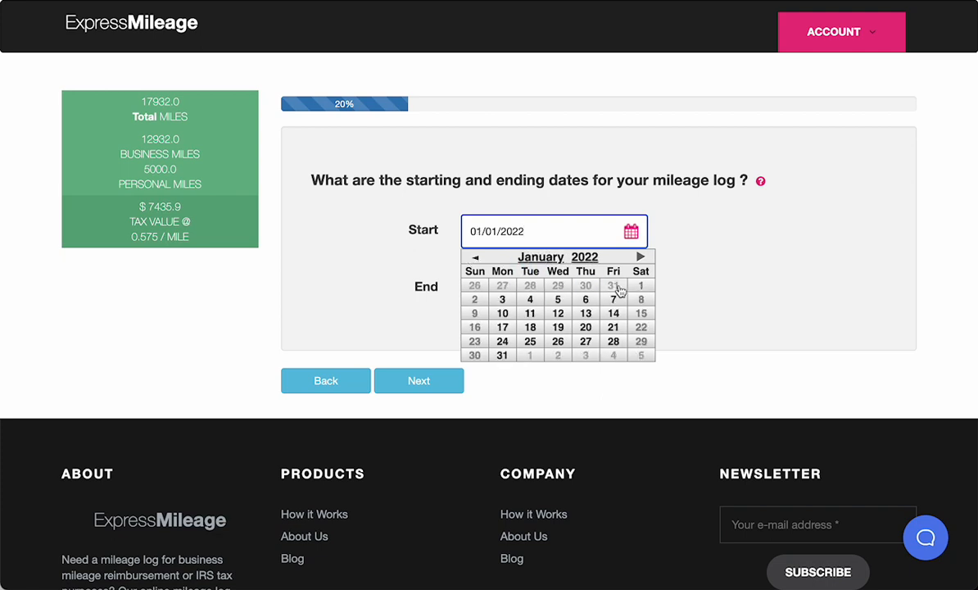
left_click(645, 285)
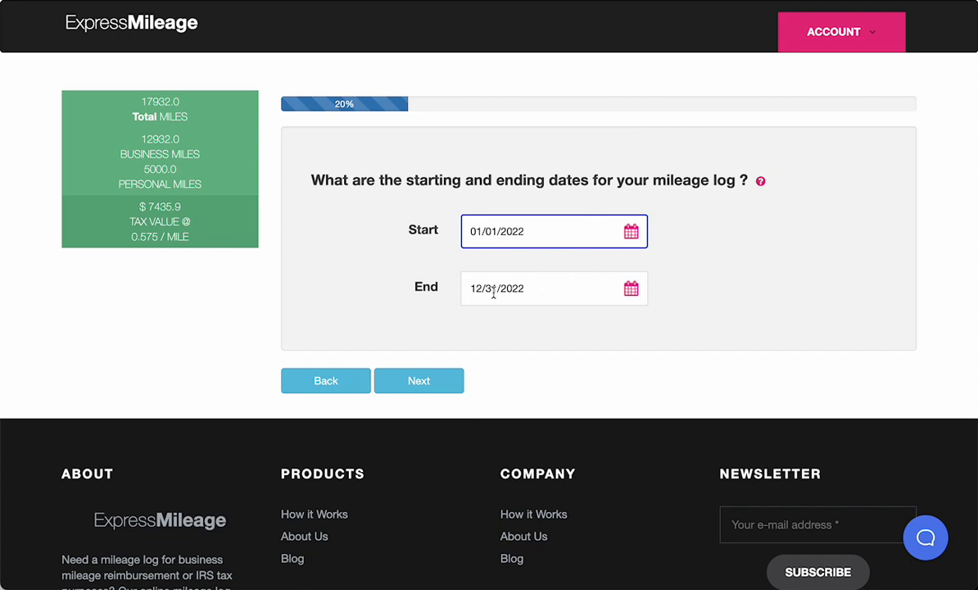
left_click(419, 380)
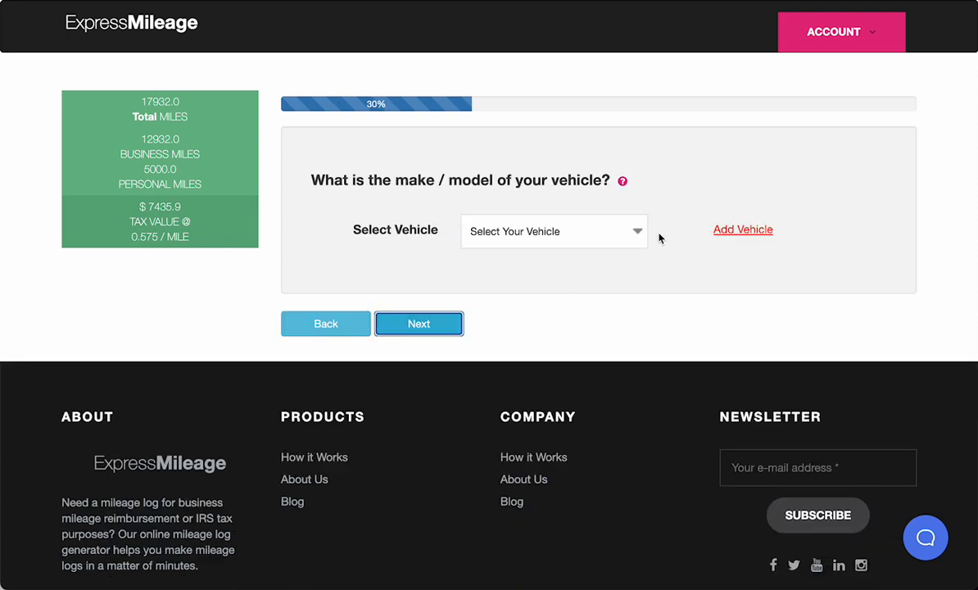
Add a vehicle with make Audi, model A4 and year 2019, and continue to the initial mileage question.
left_click(727, 232)
left_click(728, 232)
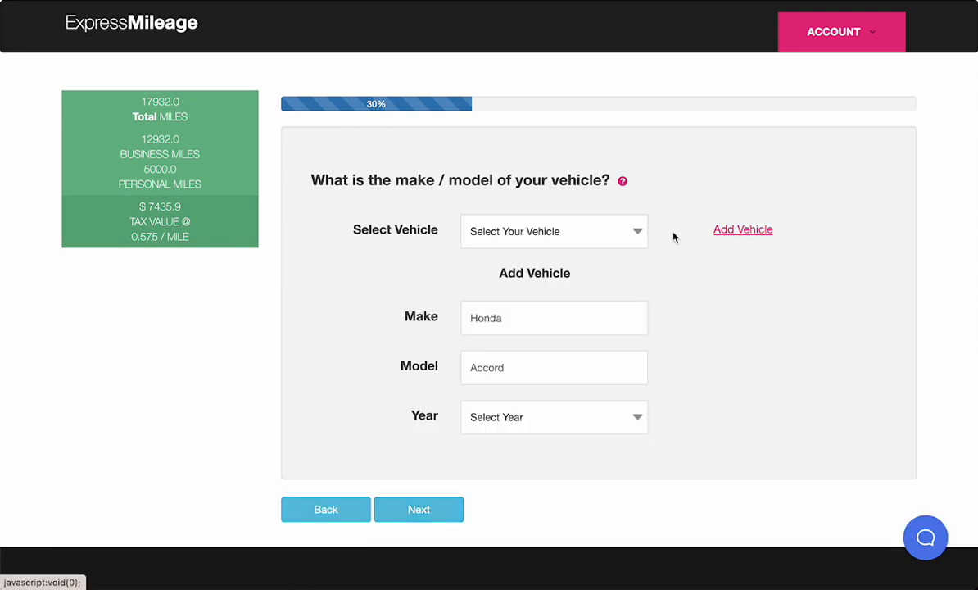
left_click(506, 312)
type("Audi")
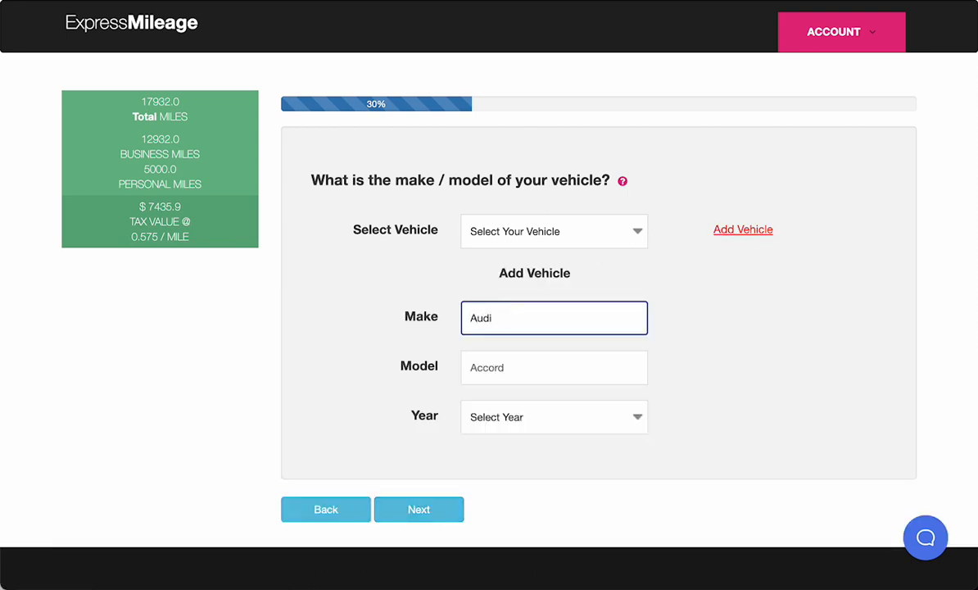
key("Tab")
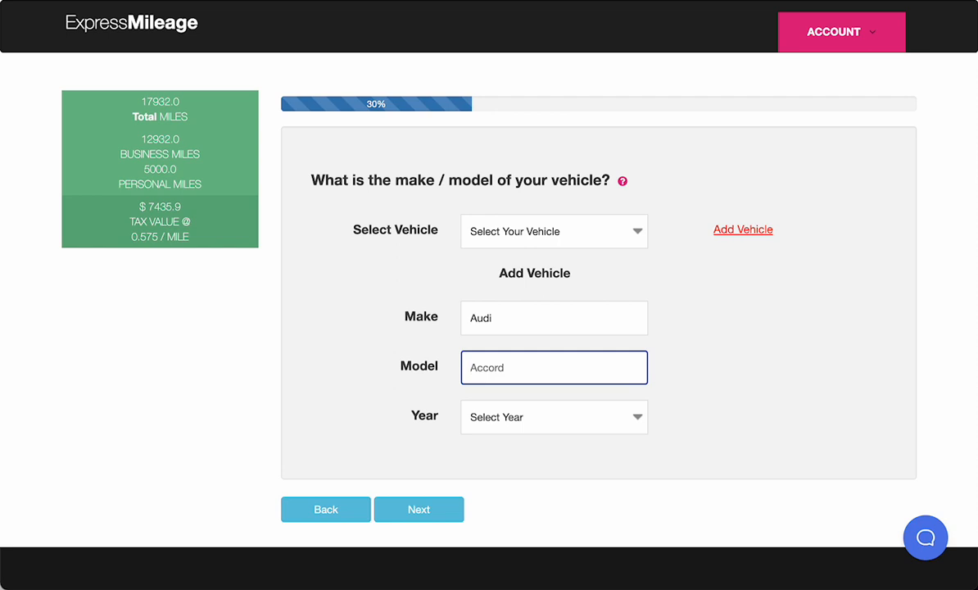
type("A4")
left_click(497, 409)
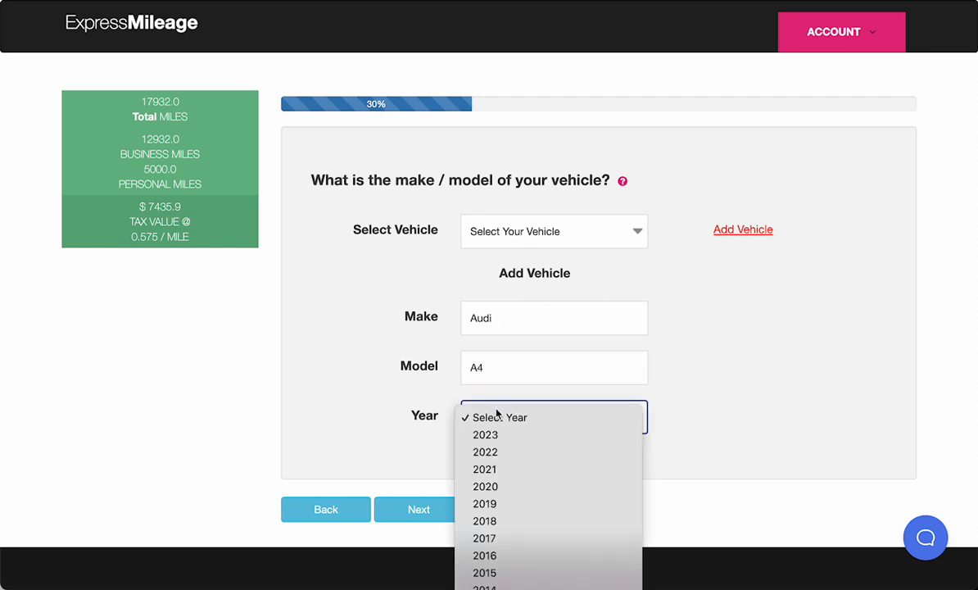
left_click(492, 504)
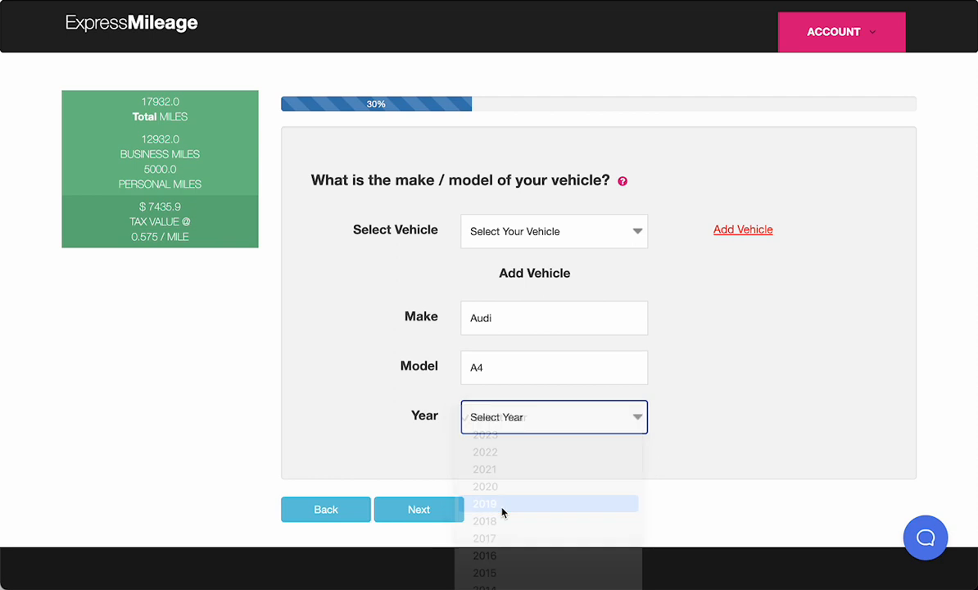
left_click(431, 514)
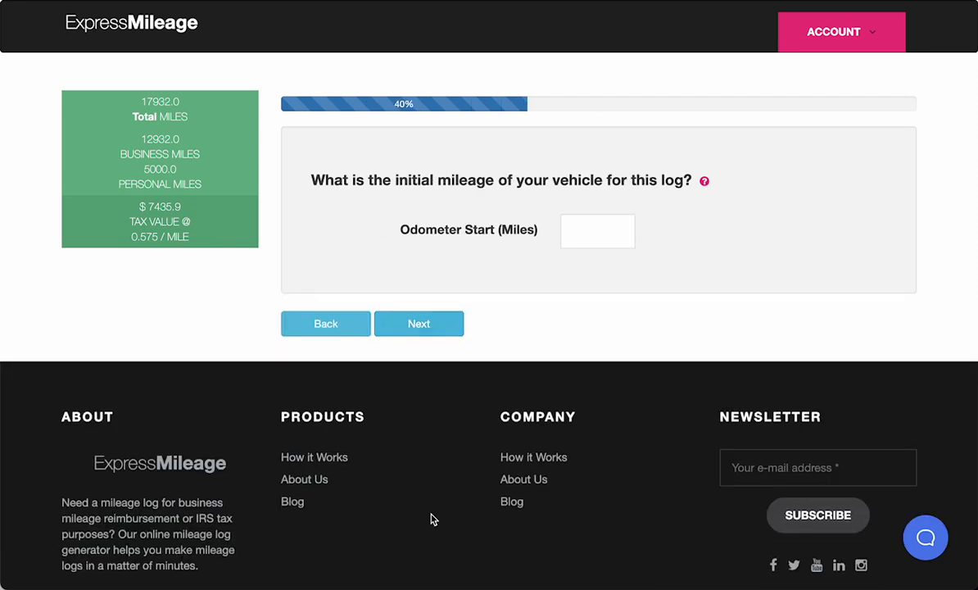
Set the vehicle's starting odometer reading to 63124 miles and continue to the days off calendar.
left_click(603, 240)
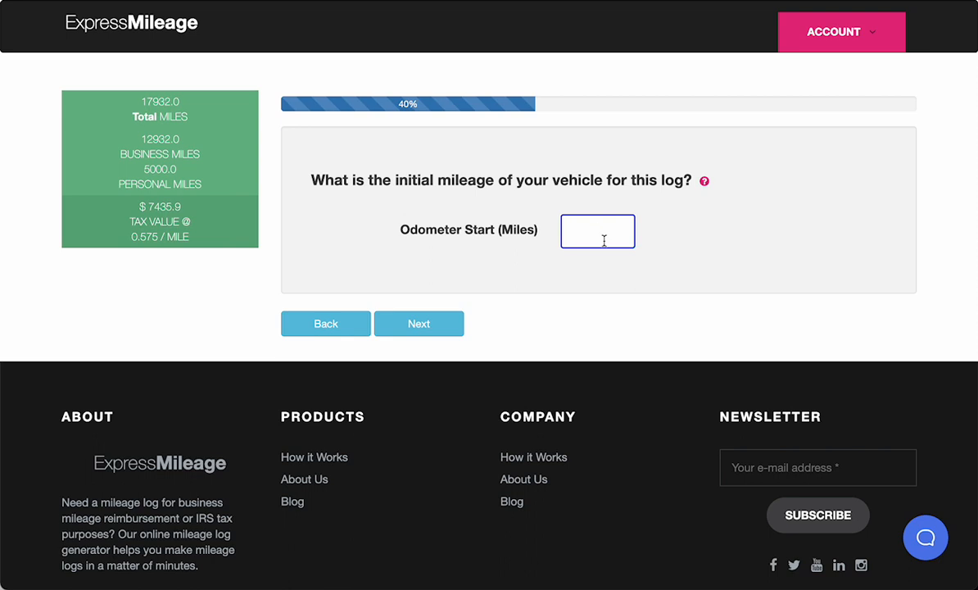
type("63124")
left_click(420, 324)
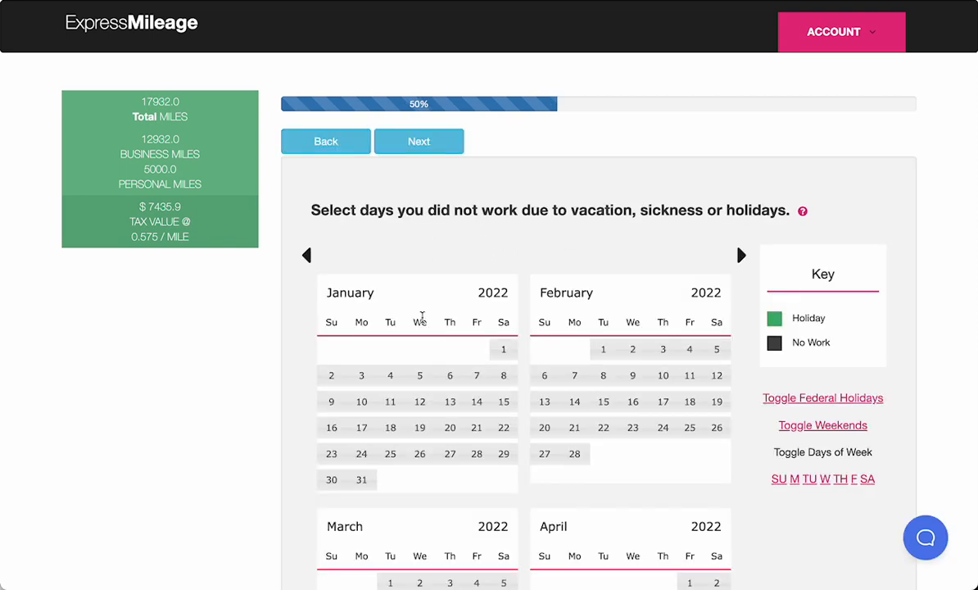
Mark all weekends of 2022 as days not worked.
scroll(443, 317, "down", 1)
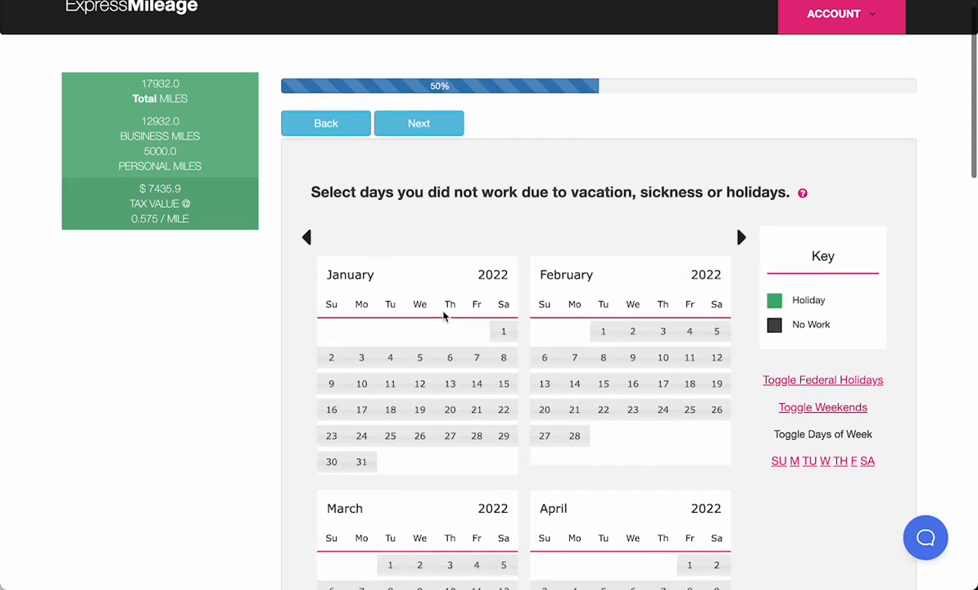
scroll(443, 317, "up", 1)
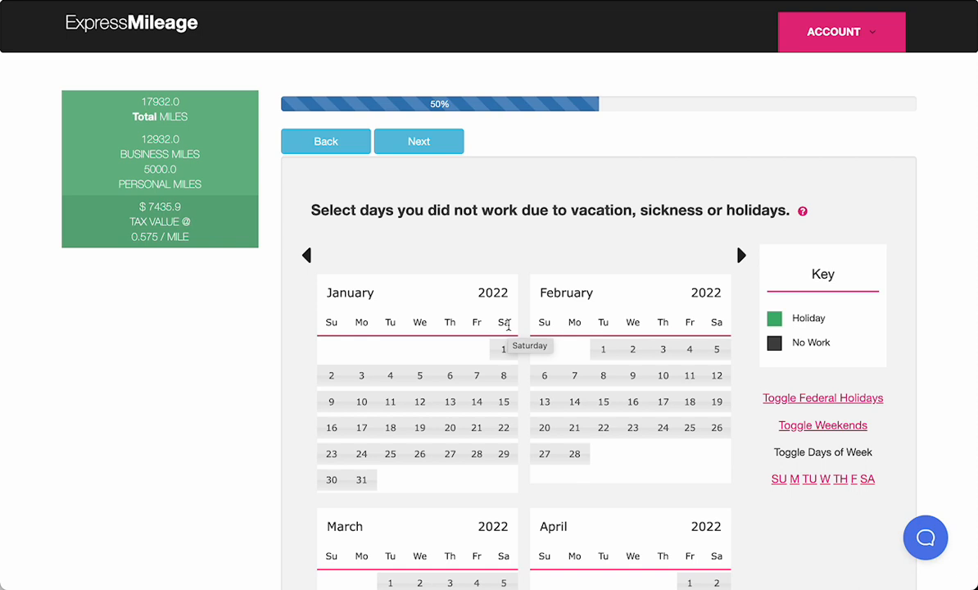
scroll(508, 325, "down", 2)
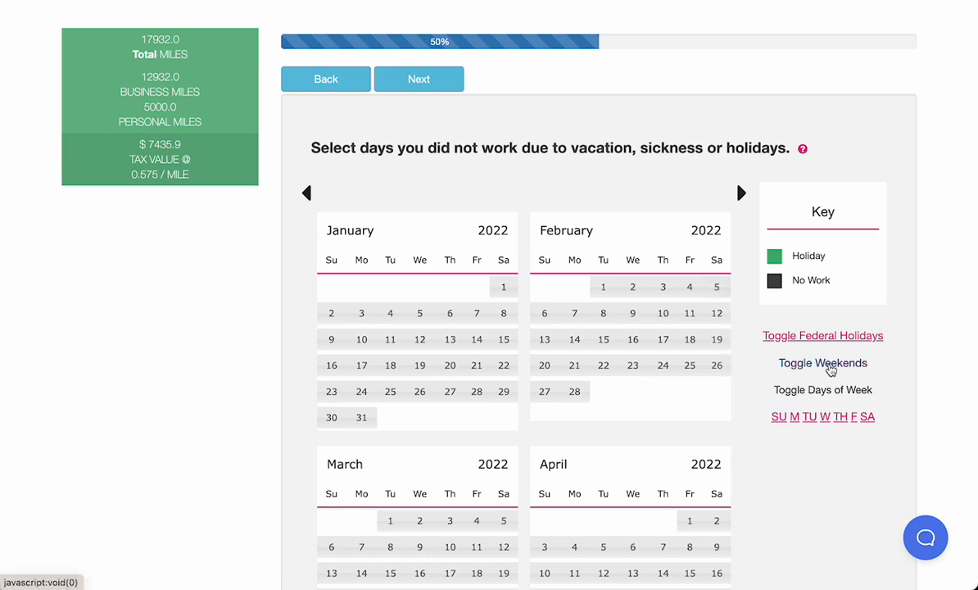
left_click(824, 363)
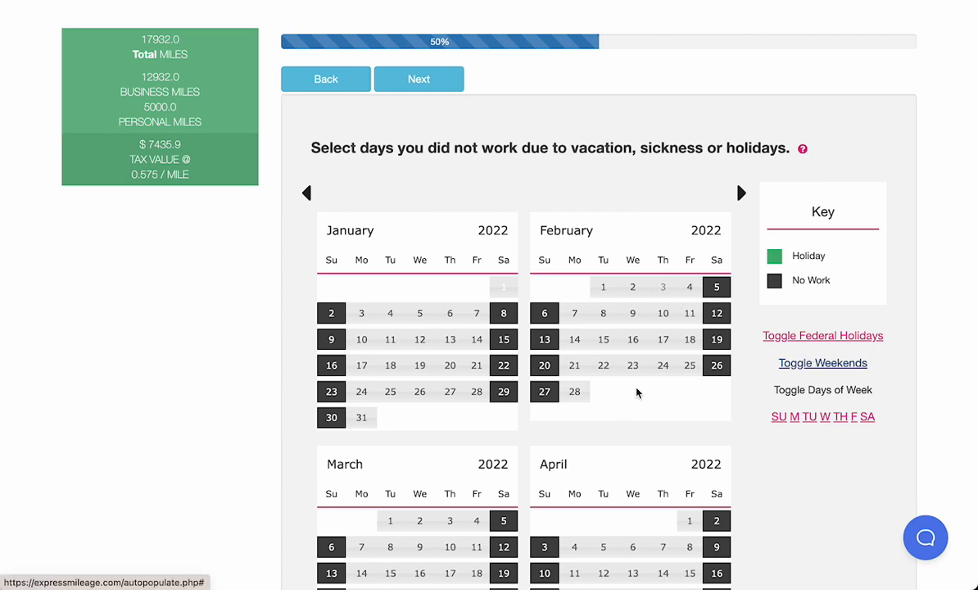
Mark October 18 through 21, 2022 as days not worked.
scroll(638, 393, "down", 1)
scroll(637, 393, "down", 10)
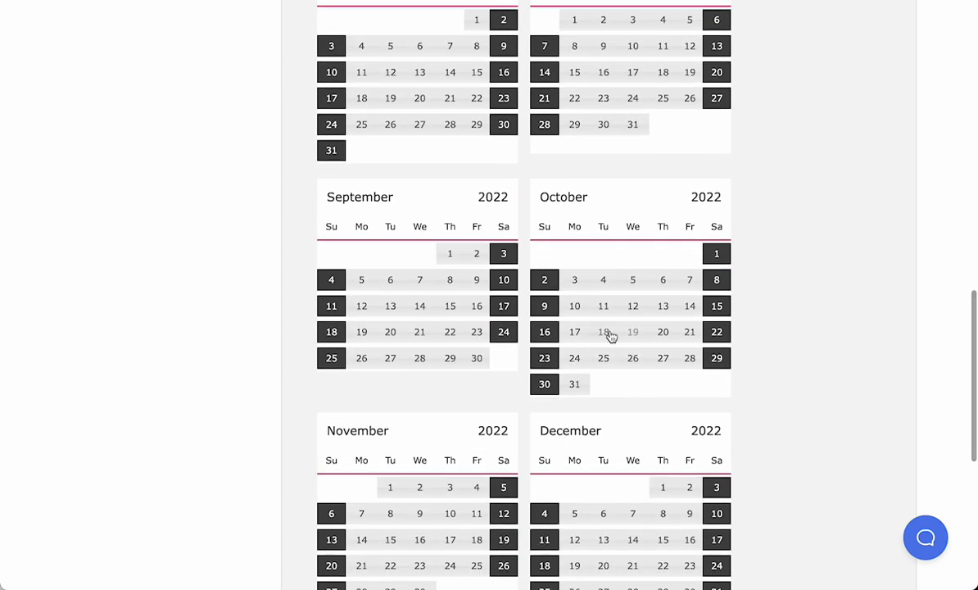
left_click(605, 332)
left_click(636, 333)
left_click(663, 332)
Mark December 26 through 30, 2022 as days not worked and continue to the AutoPopulate question.
scroll(690, 334, "down", 8)
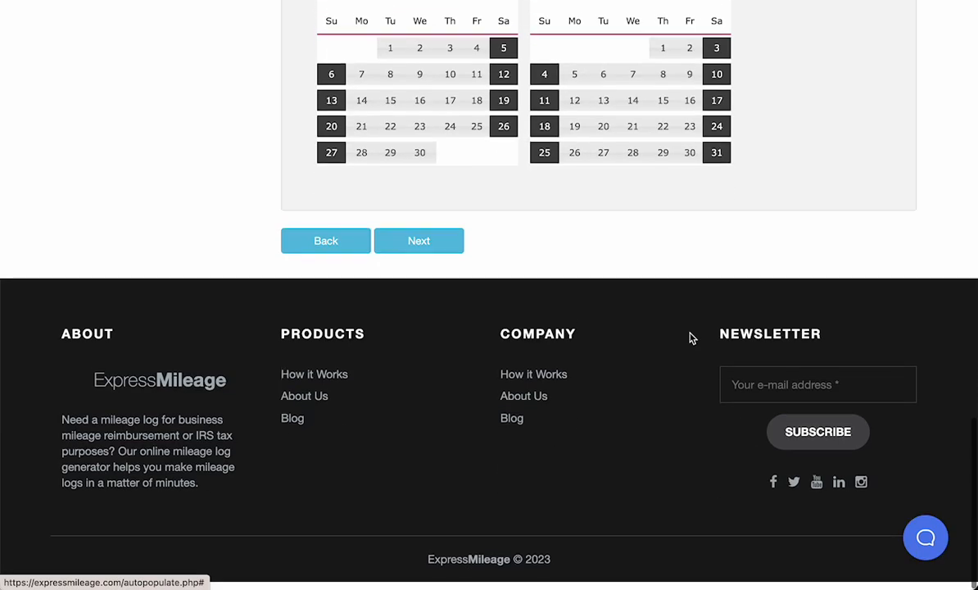
left_click(574, 162)
left_click(604, 161)
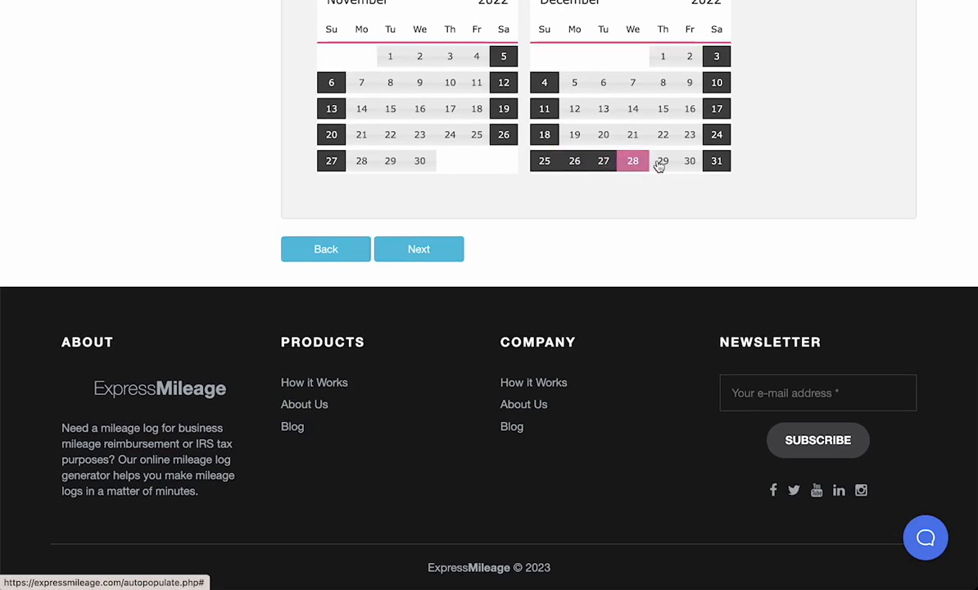
left_click(632, 161)
scroll(687, 167, "up", 15)
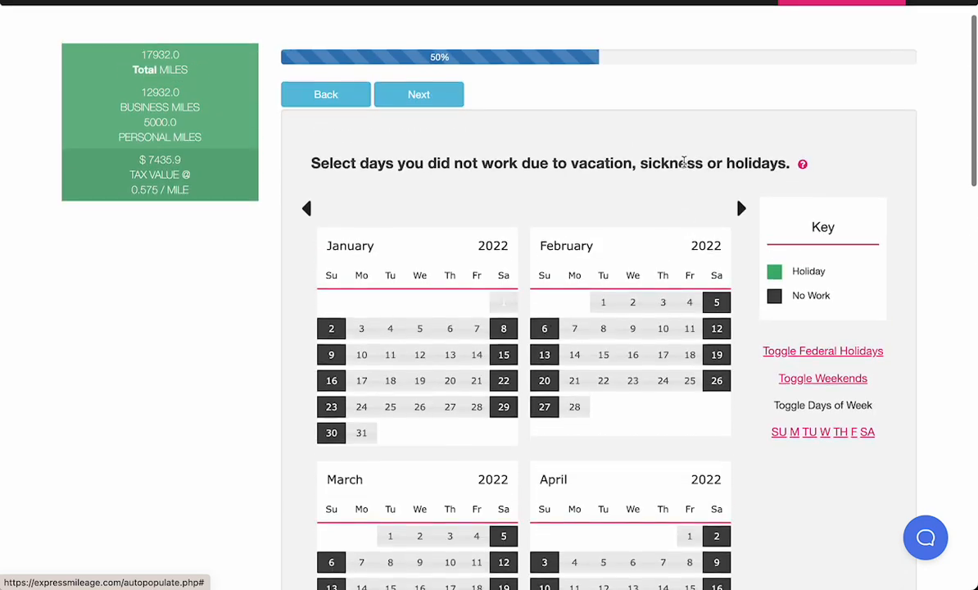
scroll(686, 167, "down", 6)
scroll(686, 166, "down", 7)
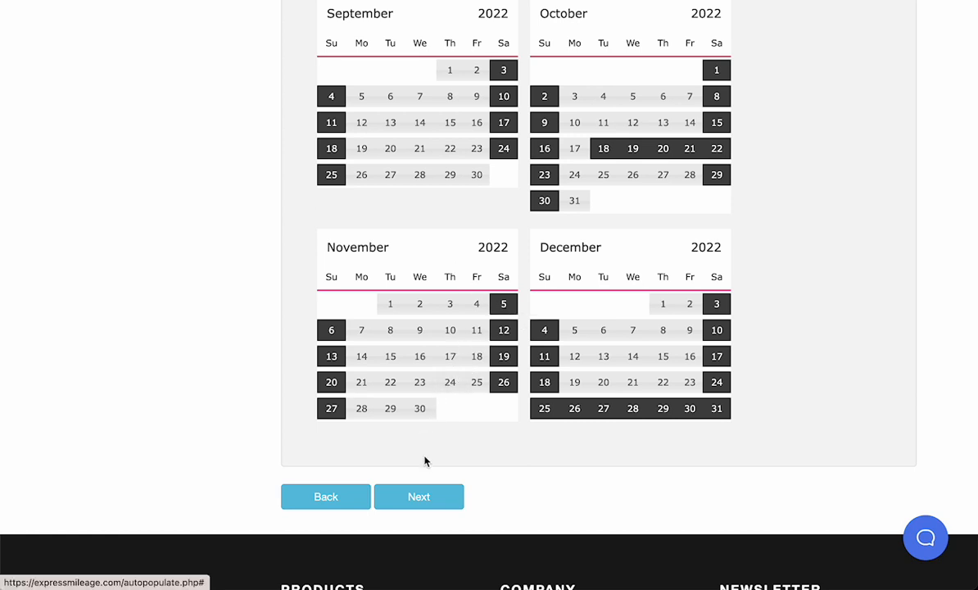
left_click(416, 496)
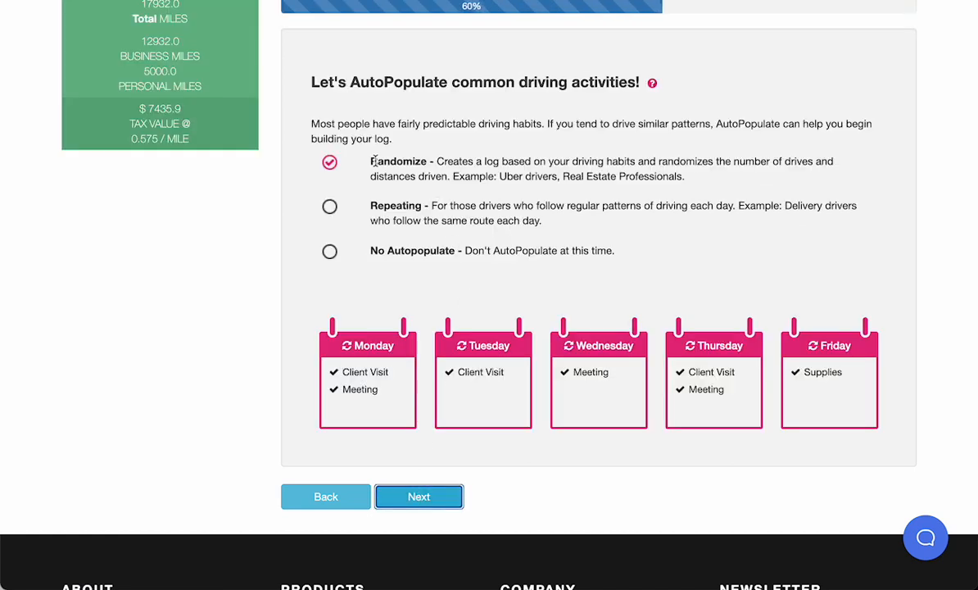
left_click_drag(368, 162, 497, 162)
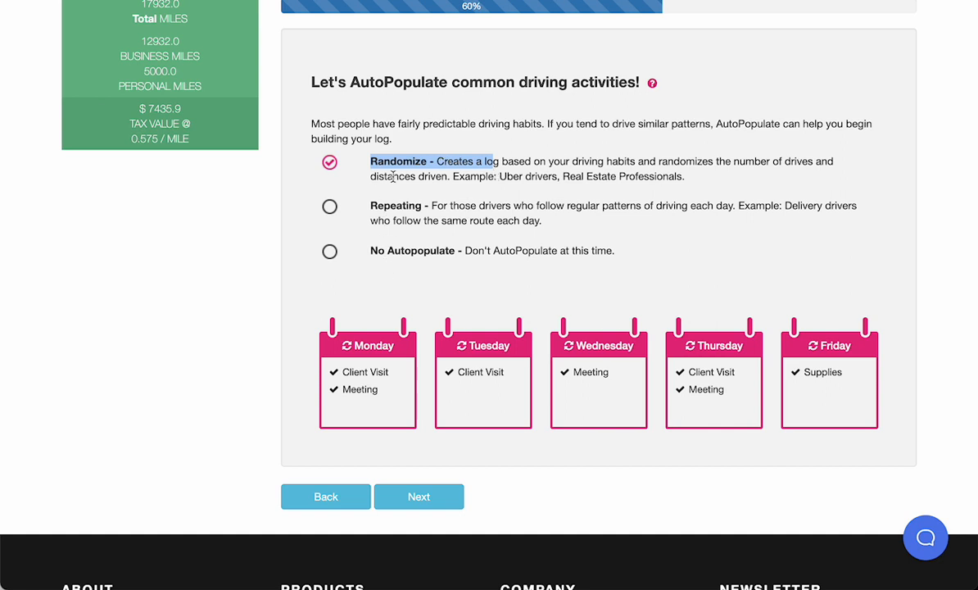
left_click(433, 168)
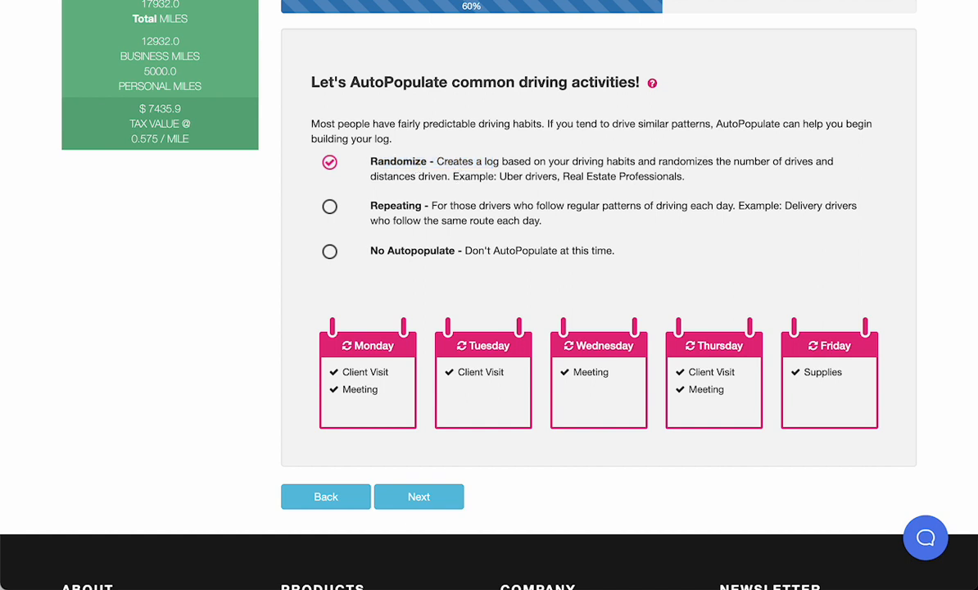
Use the Randomize option for AutoPopulate and continue to the driving purposes question.
left_click_drag(685, 177, 346, 152)
left_click(435, 179)
left_click(412, 505)
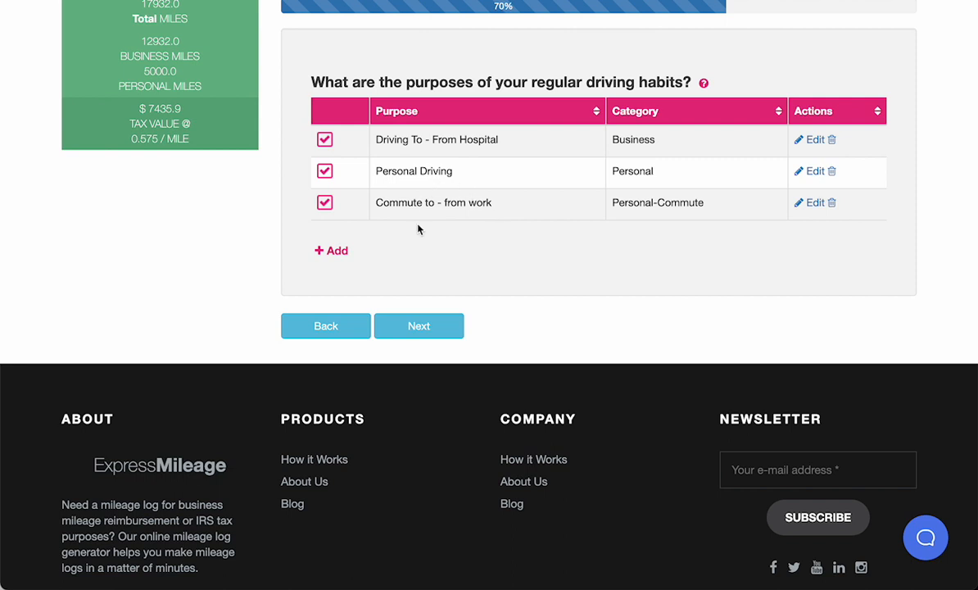
Add a Business activity named "Errands and Supplies" and include it among the regular driving purposes.
left_click(336, 251)
left_click(505, 127)
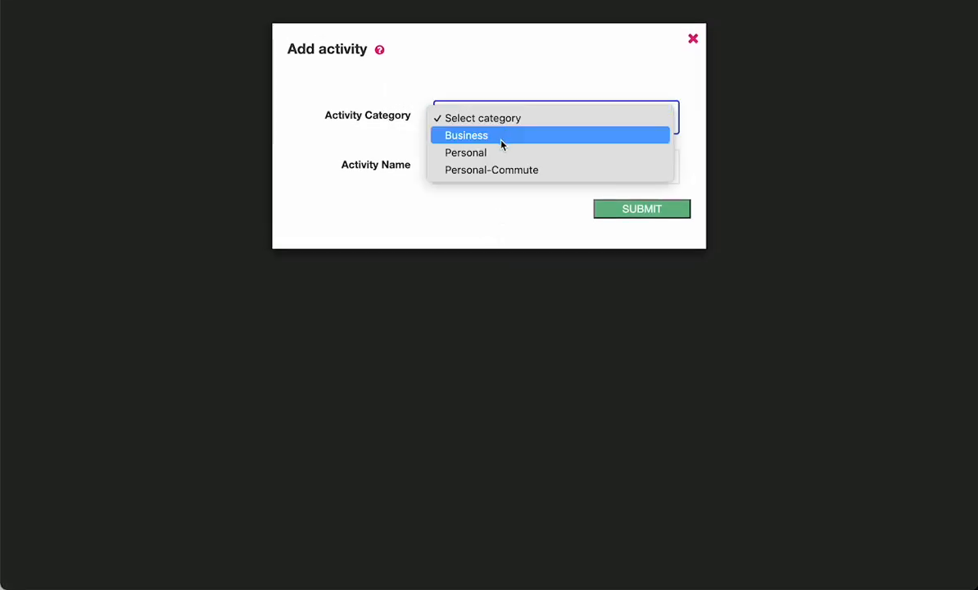
left_click(502, 143)
left_click(499, 161)
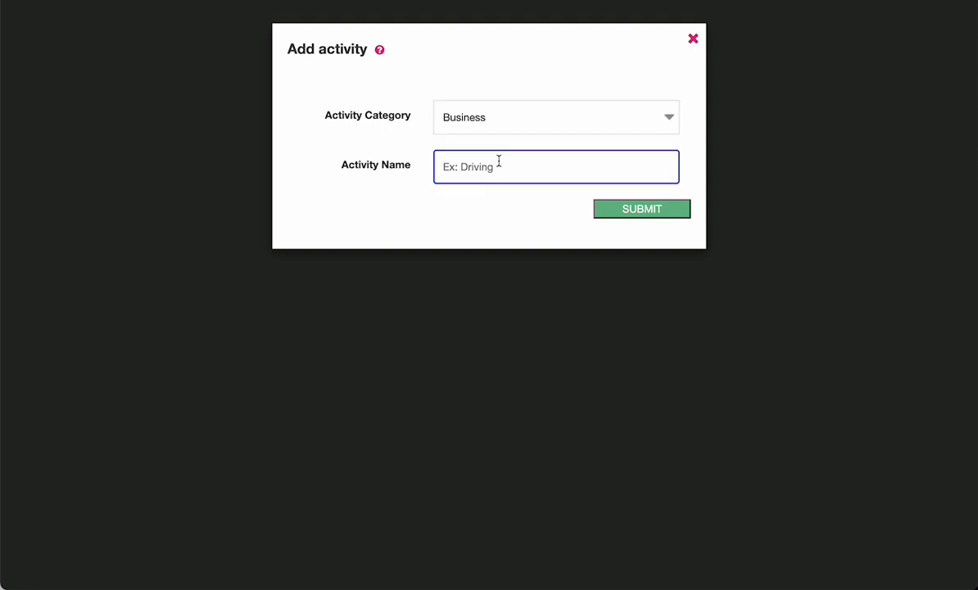
type("ERRAN")
key("BackSpace")
key("BackSpace")
key("BackSpace")
key("BackSpace")
type("ra")
key("BackSpace")
type("ram")
key("BackSpace")
type("nds amnd")
key("BackSpace")
key("BackSpace")
key("BackSpace")
key("BackSpace")
type("nd Supplies")
left_click(680, 212)
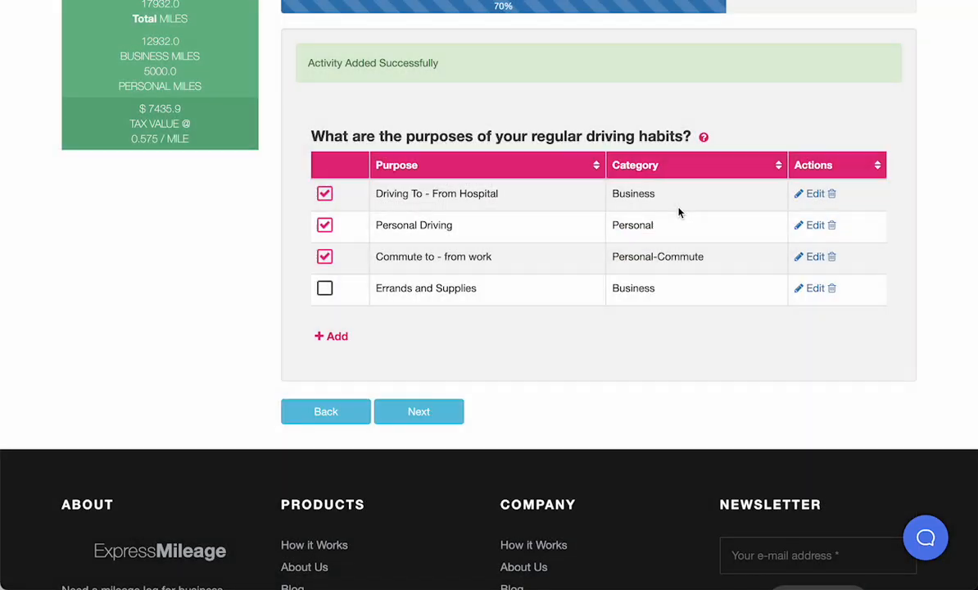
left_click(326, 288)
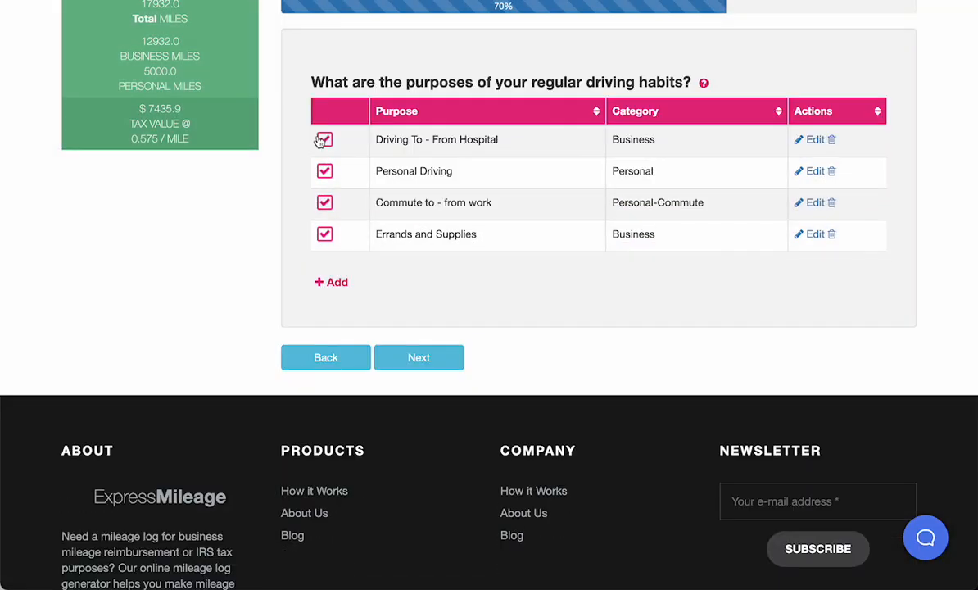
Continue with all four driving purposes selected to the average distances and frequencies question.
left_click_drag(320, 141, 600, 141)
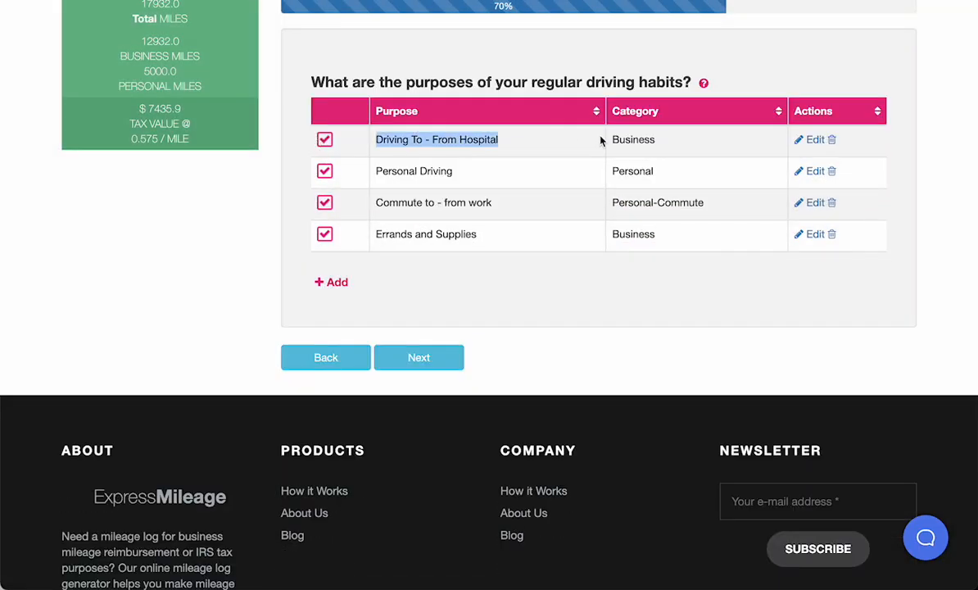
left_click(507, 323)
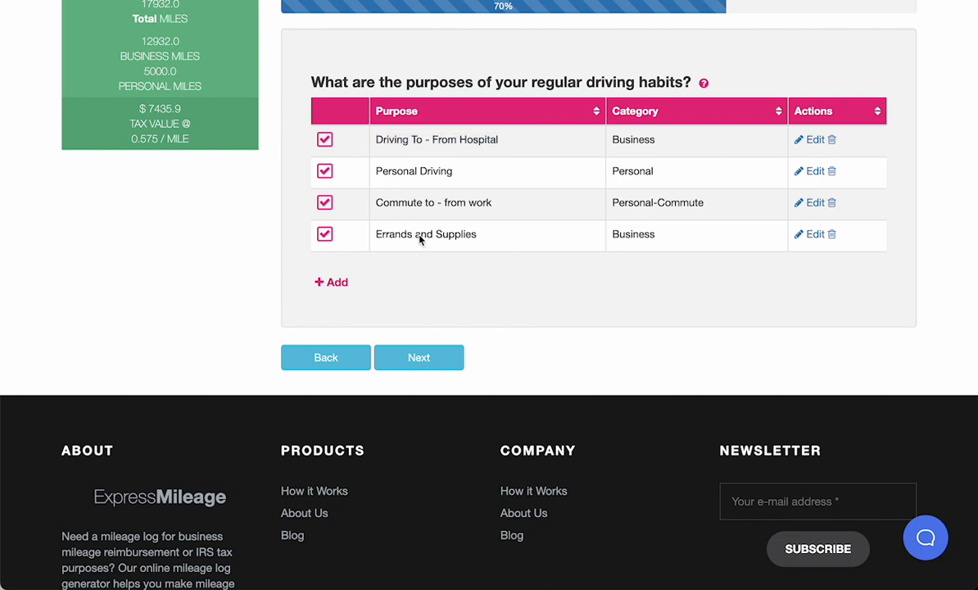
scroll(430, 263, "up", 2)
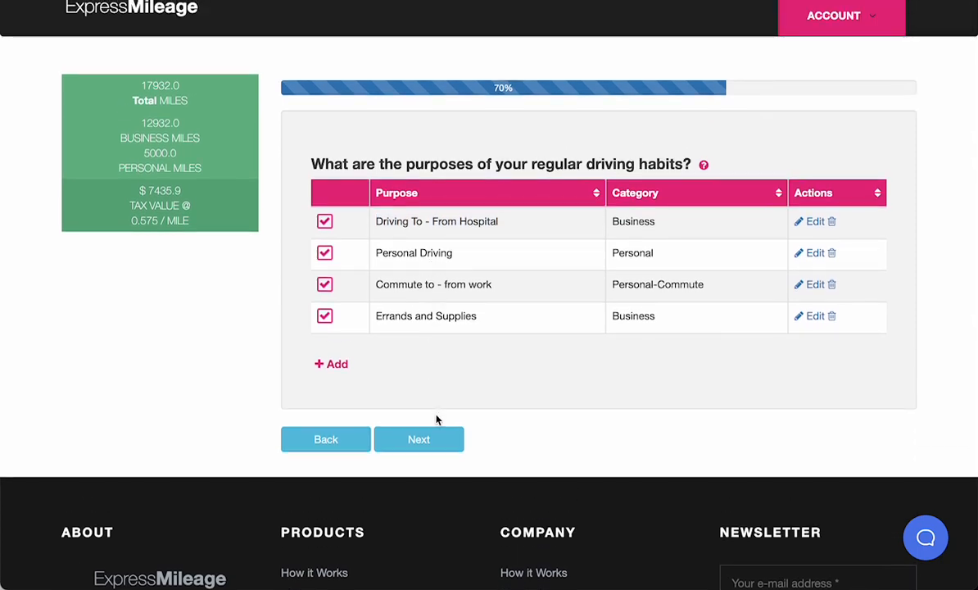
left_click(437, 439)
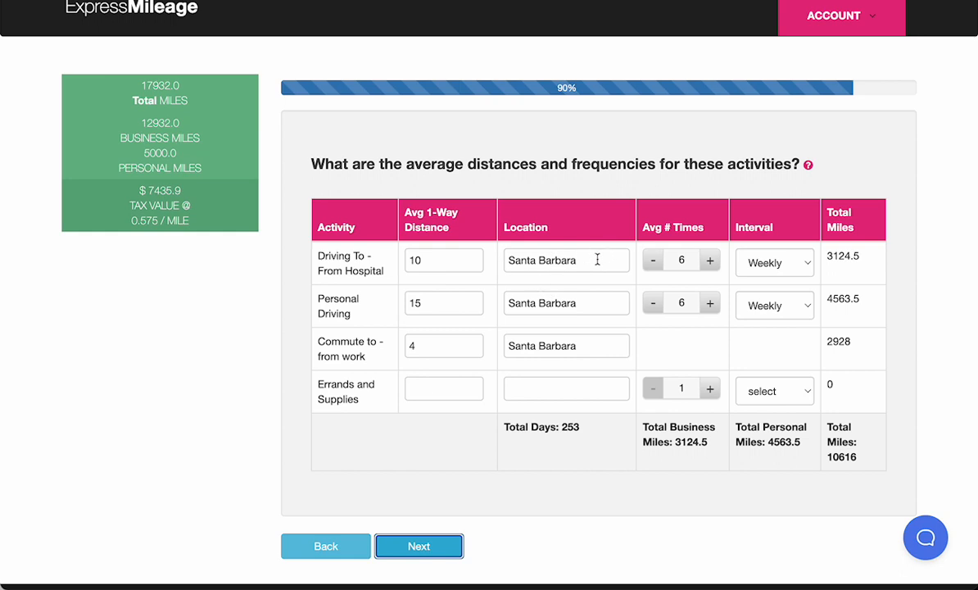
Copy the location Santa Barbara from Driving To - From Hospital to the Errands and Supplies activity.
left_click_drag(597, 259, 500, 258)
key("ctrl+c")
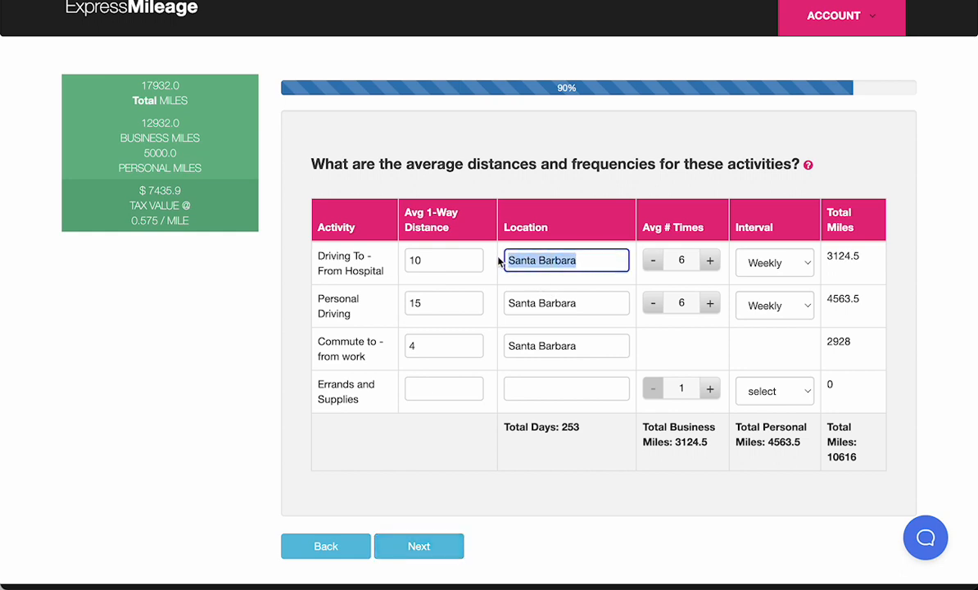
left_click(551, 391)
key("ctrl+v")
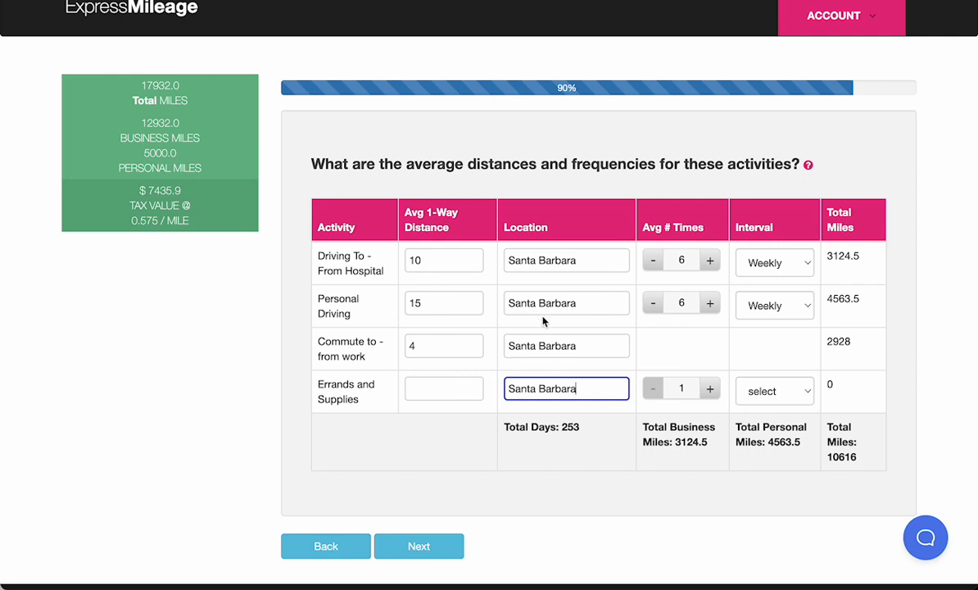
Set the average one-way distance to 16 for Driving To - From Hospital and 12 for Personal Driving.
left_click(414, 388)
left_click(420, 261)
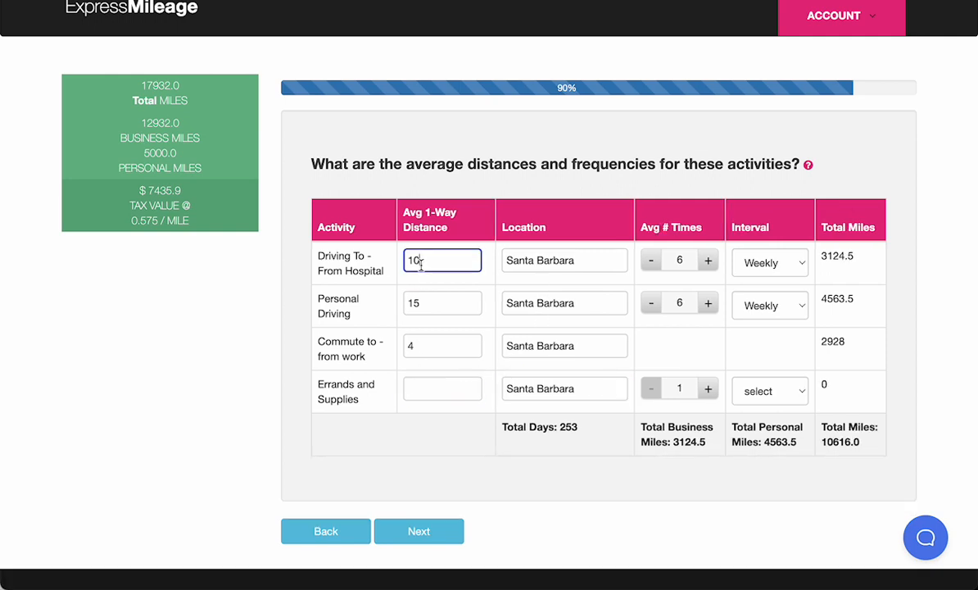
key("BackSpace")
key("BackSpace")
type("16")
left_click(450, 301)
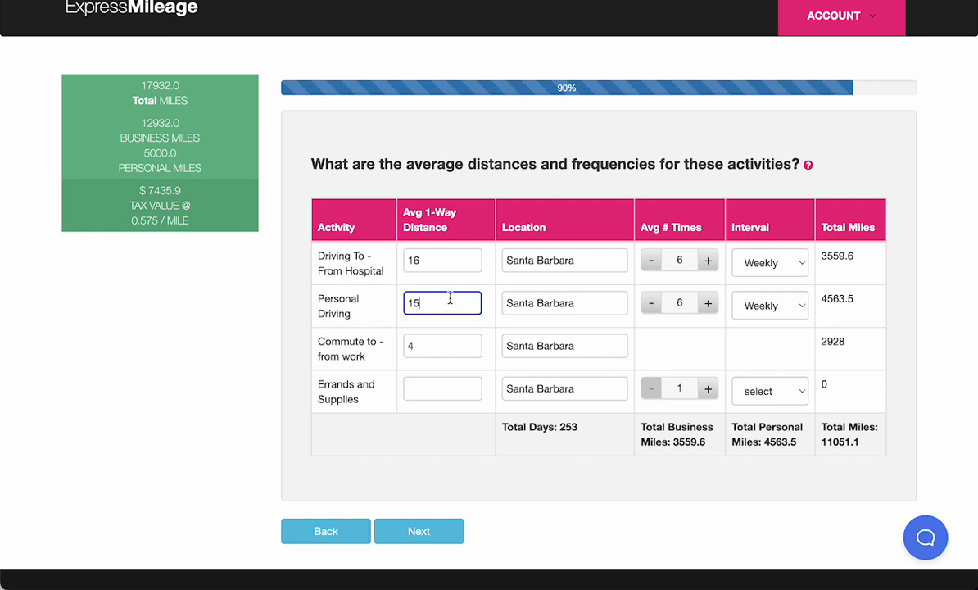
key("BackSpace")
type("2")
Set the average one-way distance for Errands and Supplies to 20.
left_click(424, 344)
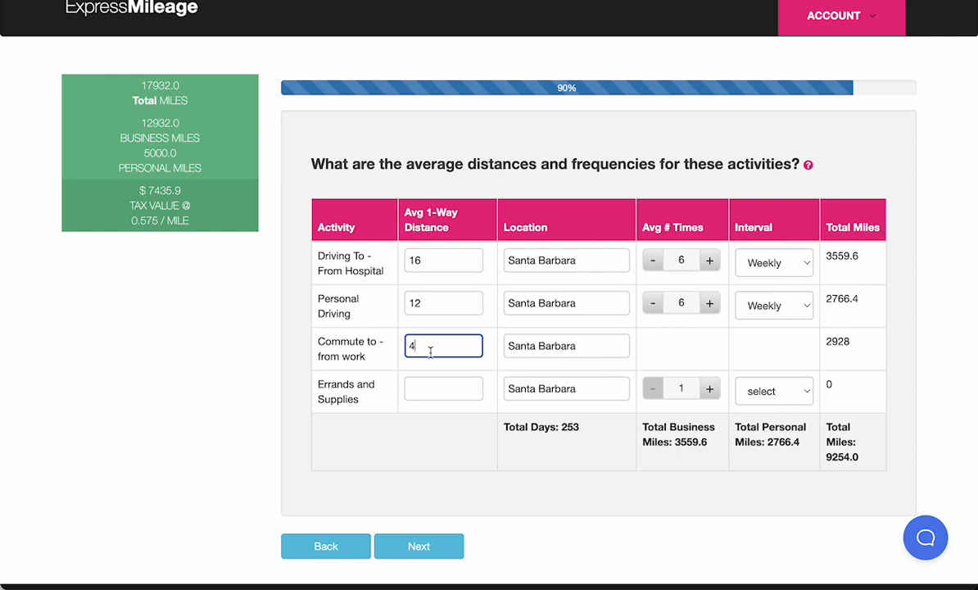
left_click(416, 387)
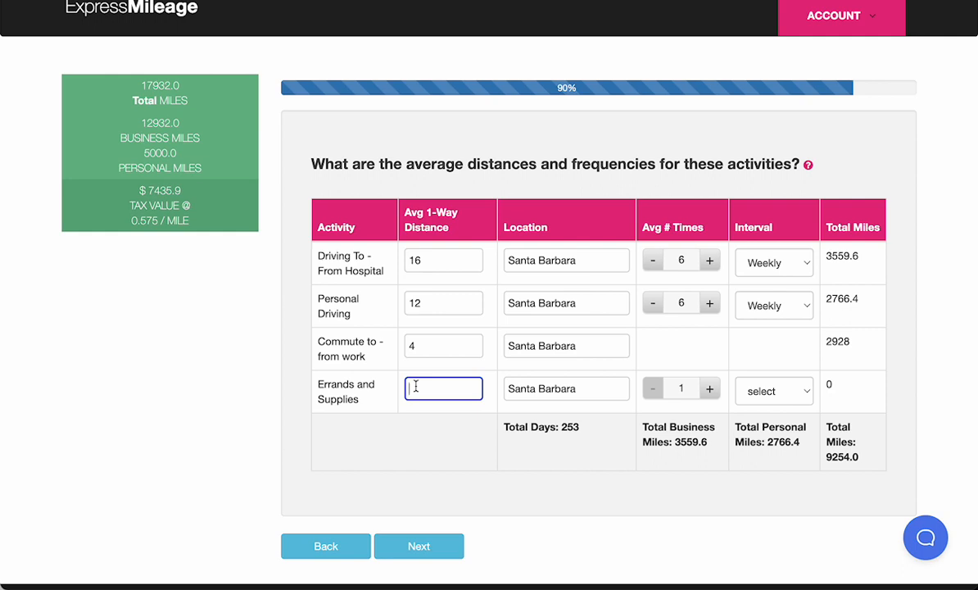
type("20")
left_click(710, 262)
left_click(652, 260)
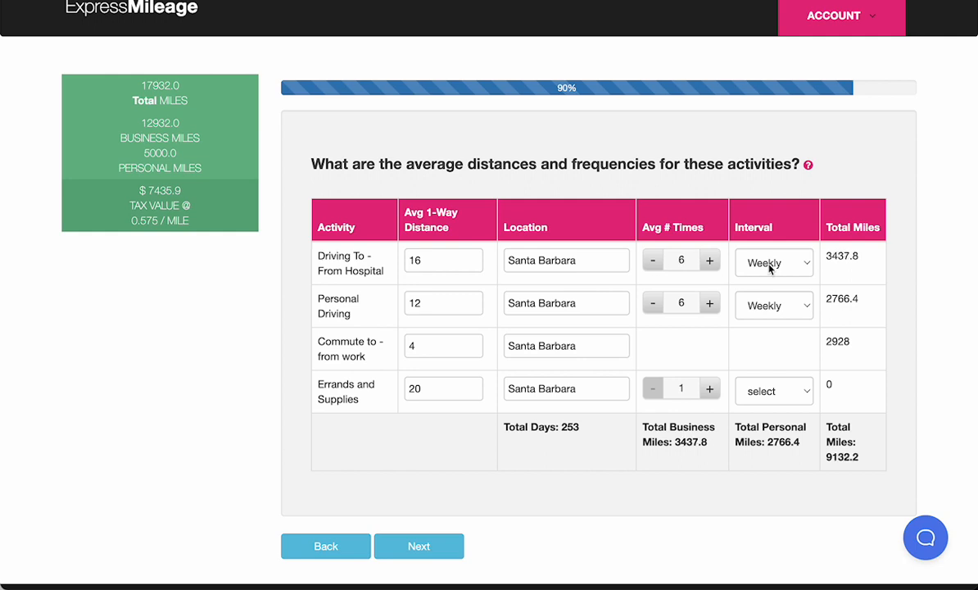
left_click(774, 262)
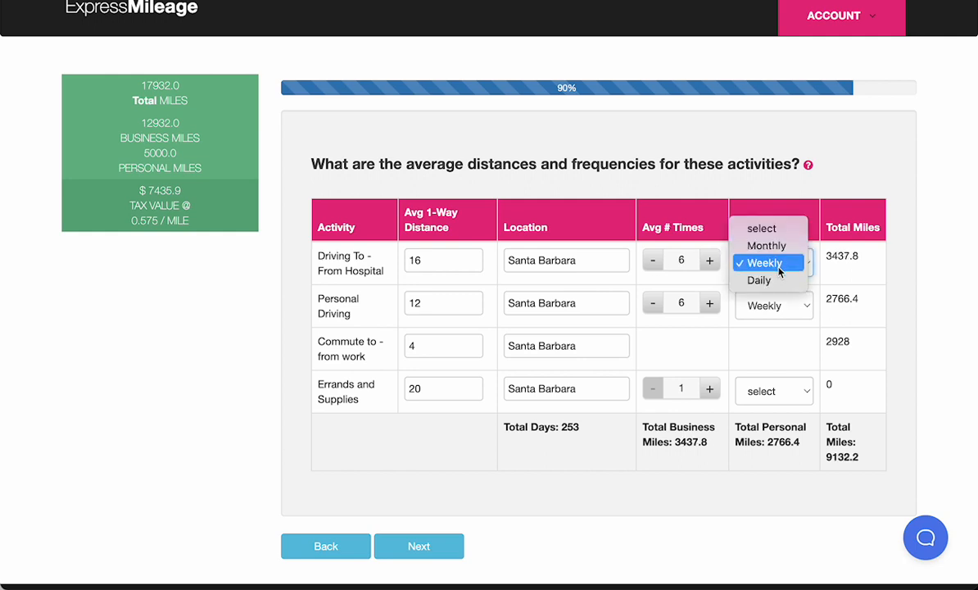
left_click(779, 270)
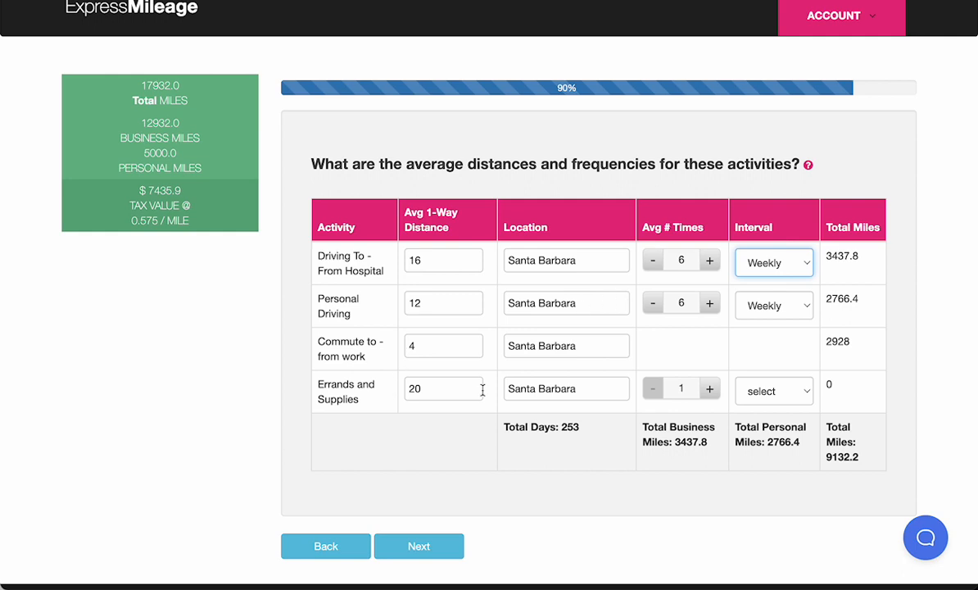
Set Errands and Supplies to a Weekly interval and Driving To - From Hospital to 4 times Daily.
left_click(772, 391)
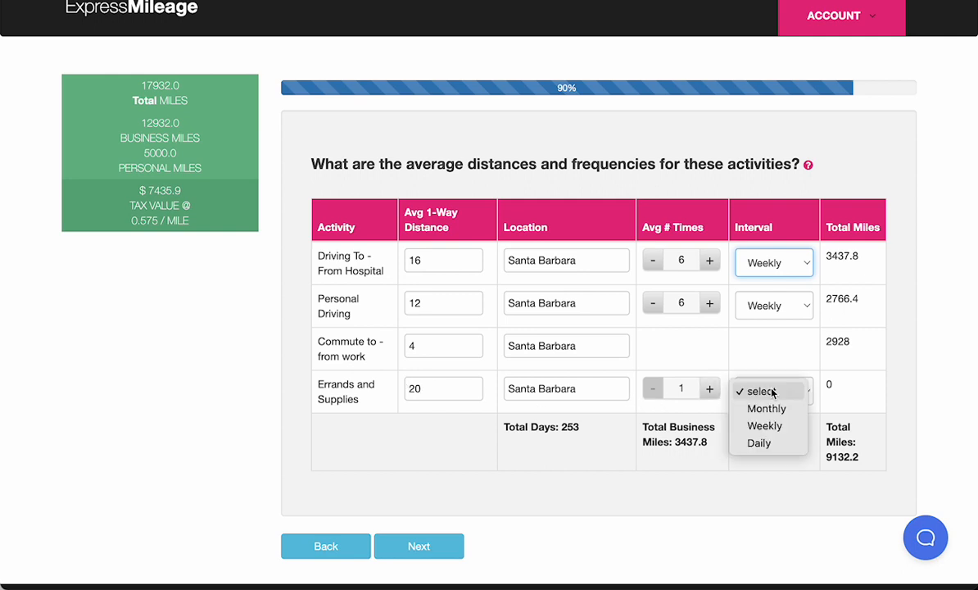
left_click(779, 427)
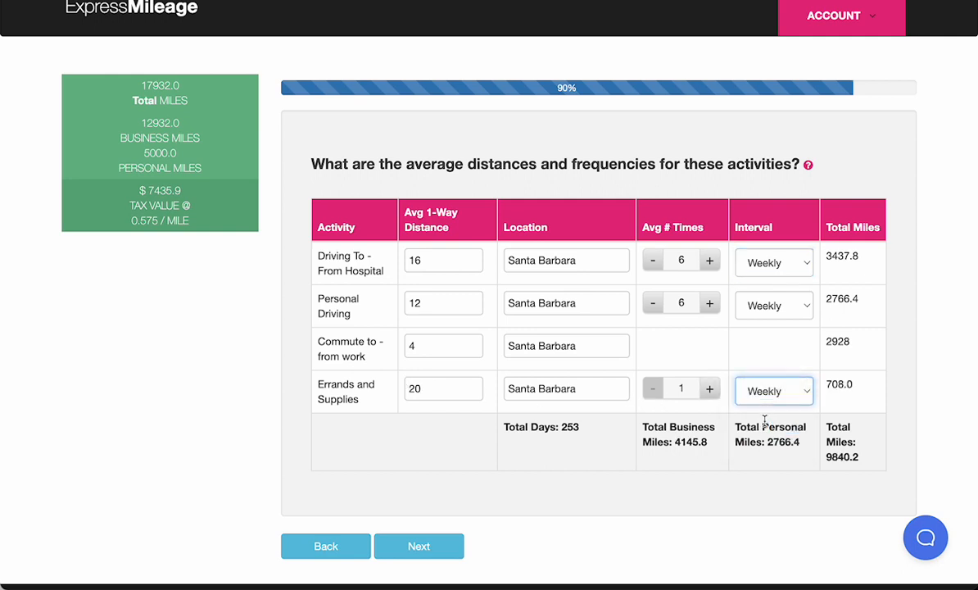
left_click(797, 264)
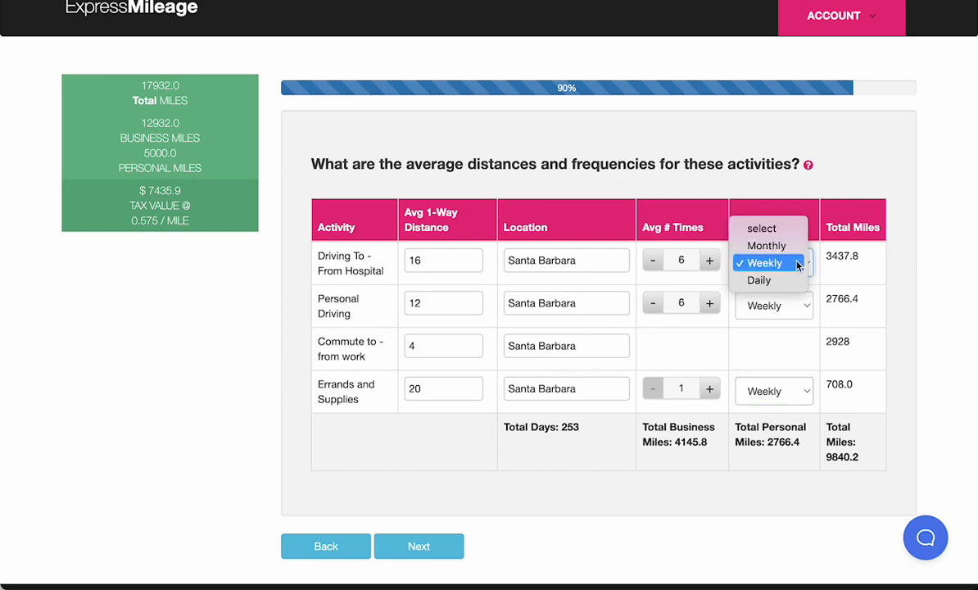
left_click(761, 280)
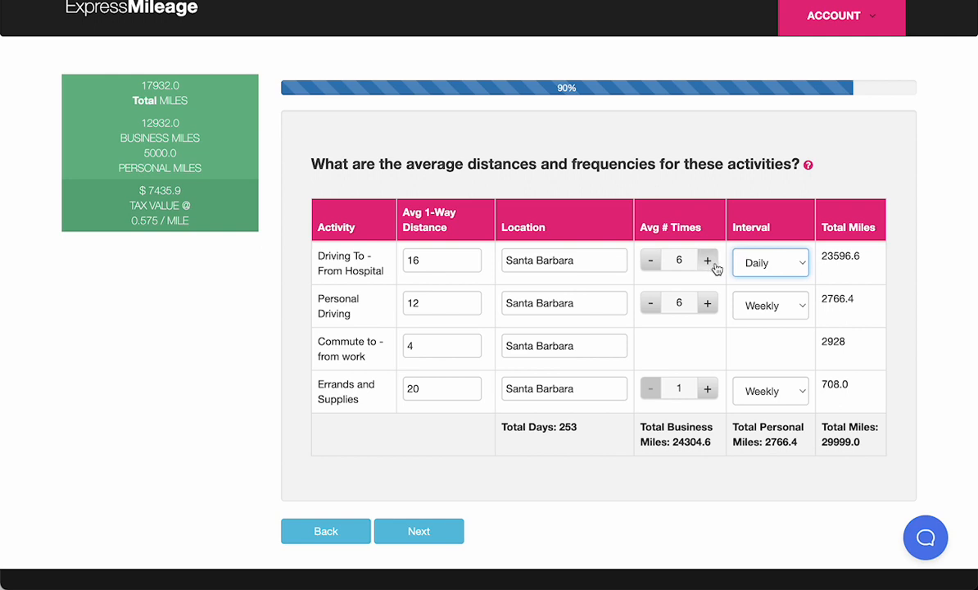
left_click(647, 260)
left_click(647, 260)
left_click(647, 261)
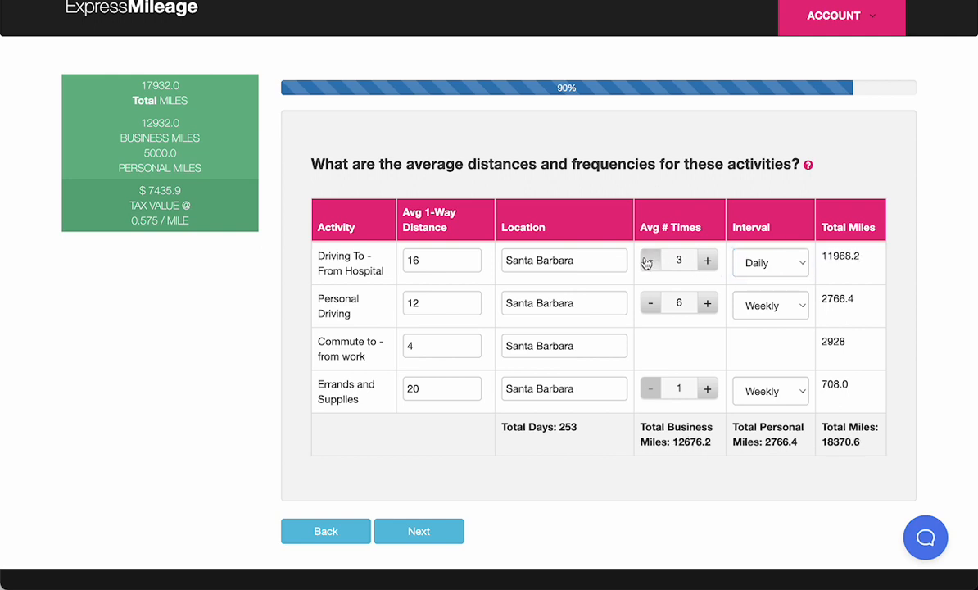
left_click(702, 262)
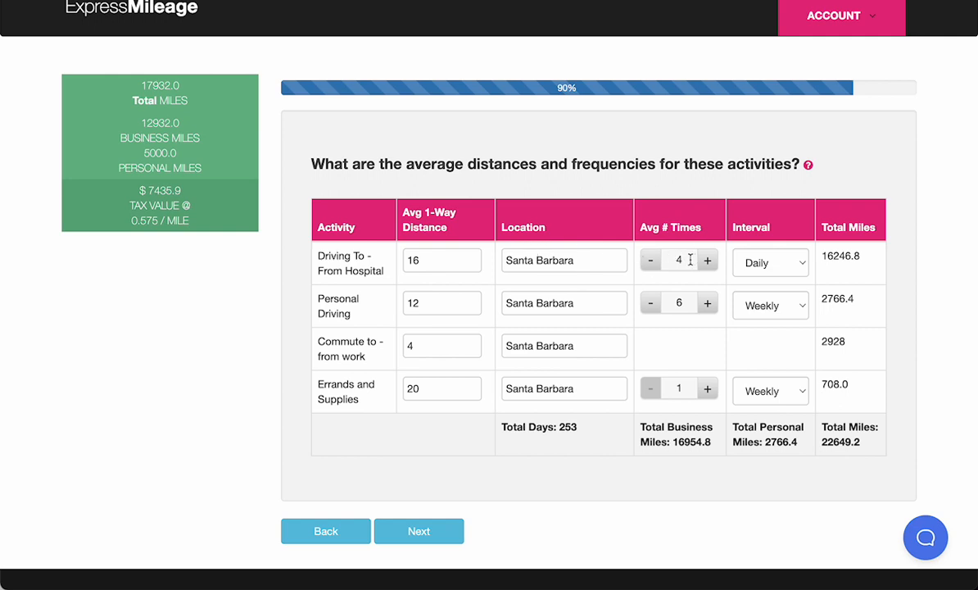
double_click(682, 442)
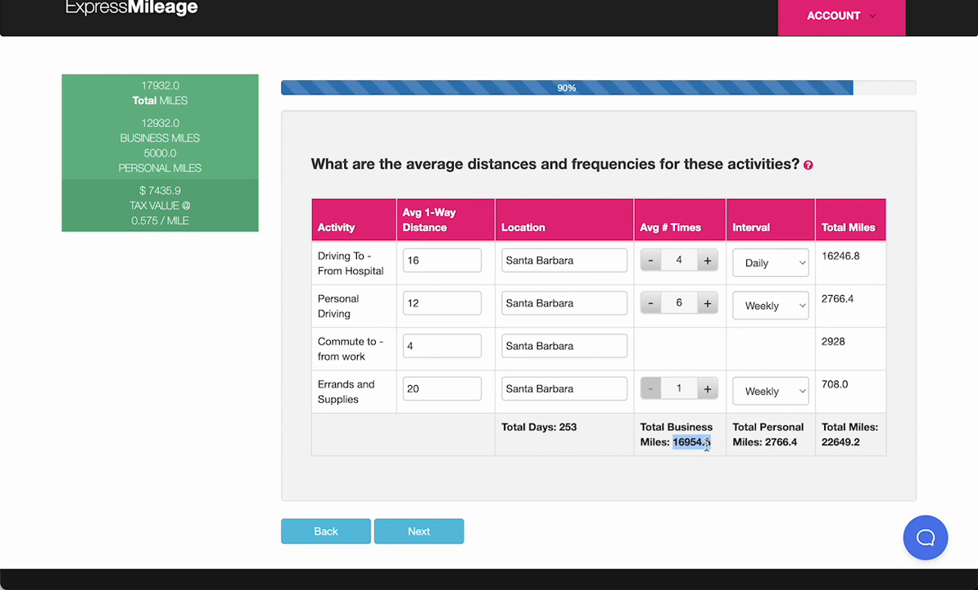
left_click(707, 390)
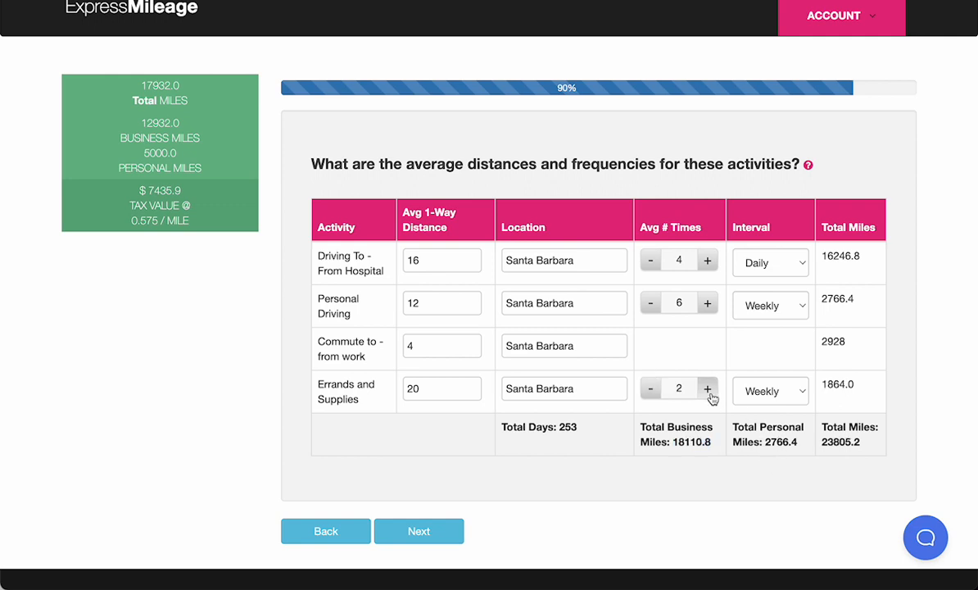
left_click(650, 390)
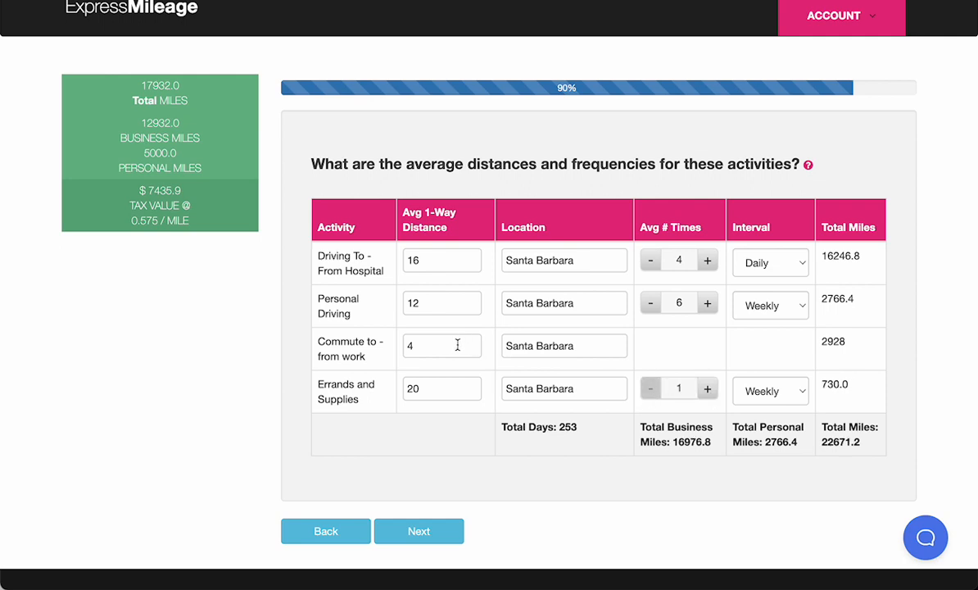
Raise the average number of Personal Driving trips to 10 per week.
left_click(457, 345)
left_click(424, 295)
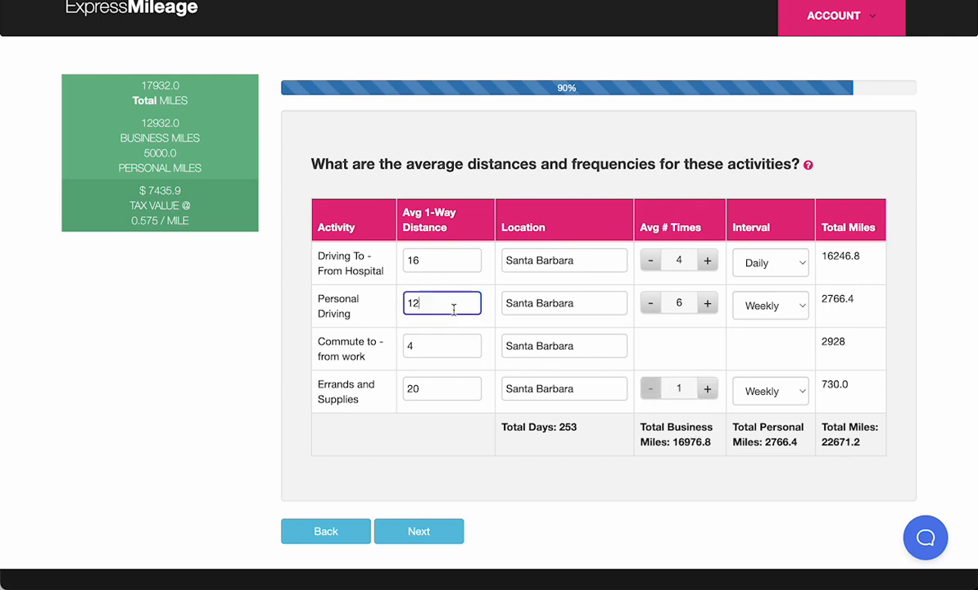
left_click(710, 307)
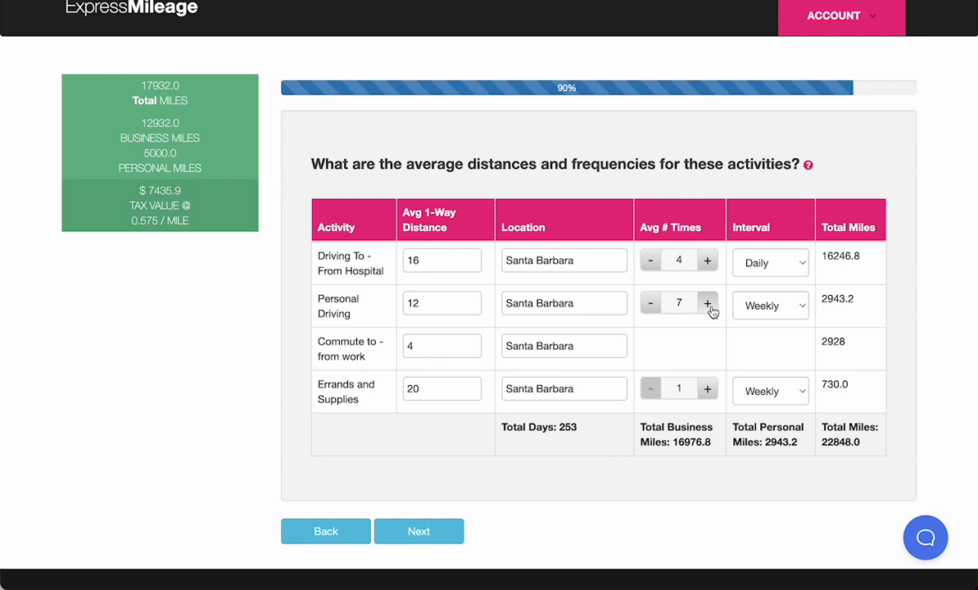
left_click(708, 305)
left_click(709, 304)
left_click(709, 305)
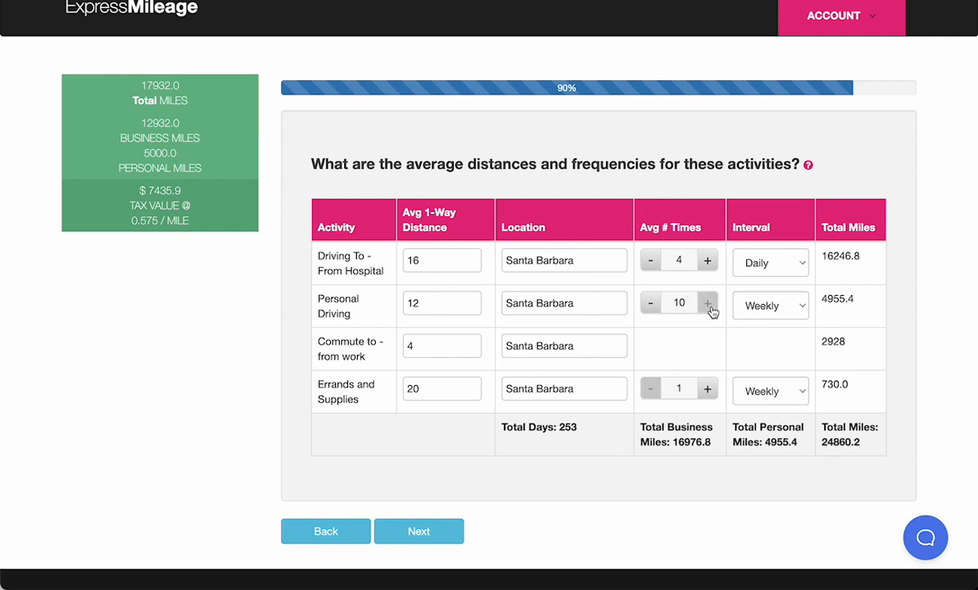
double_click(686, 441)
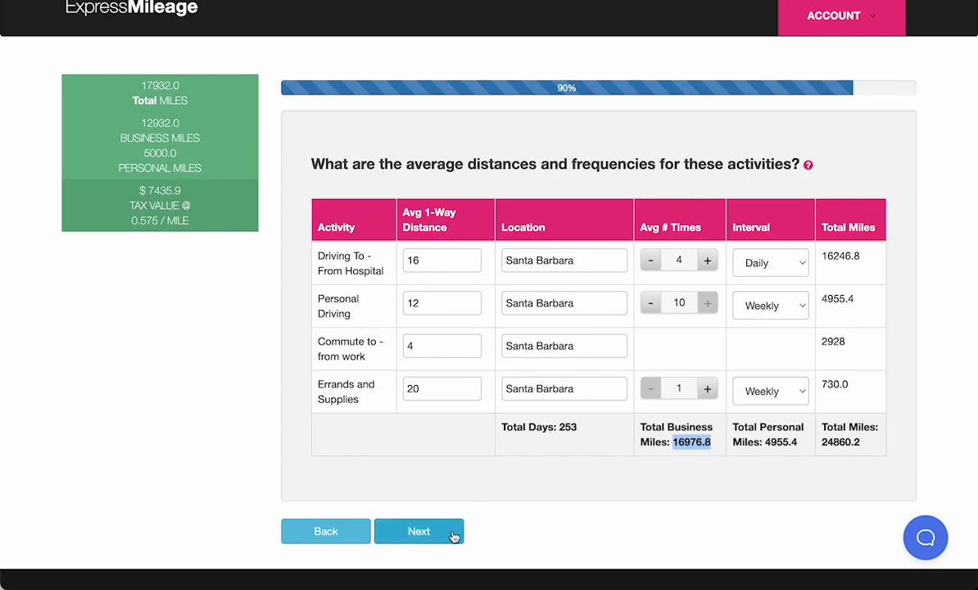
Change the Errands and Supplies location to Central California and generate the log with the Trim Business option.
left_click_drag(572, 389, 472, 388)
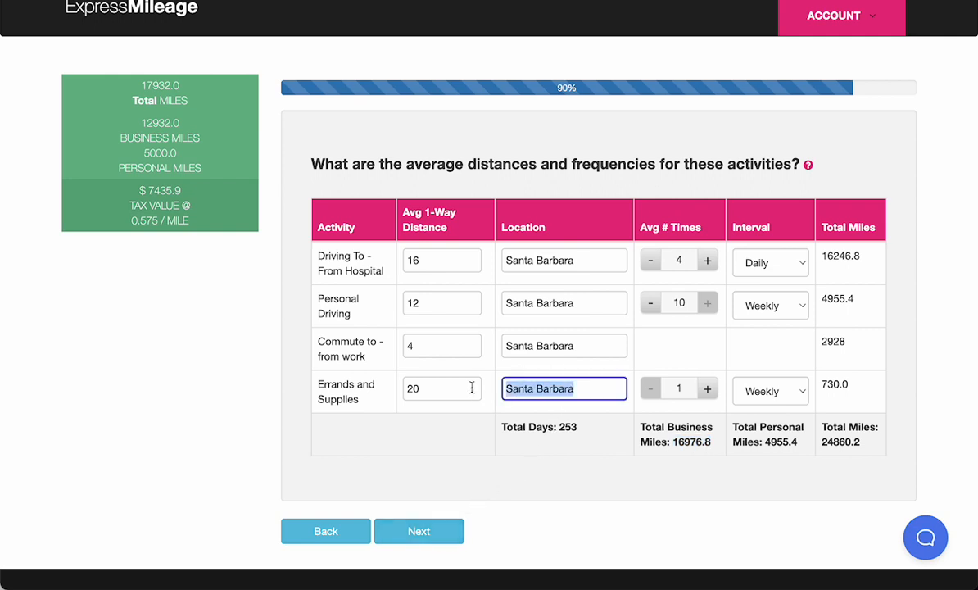
type("Central California")
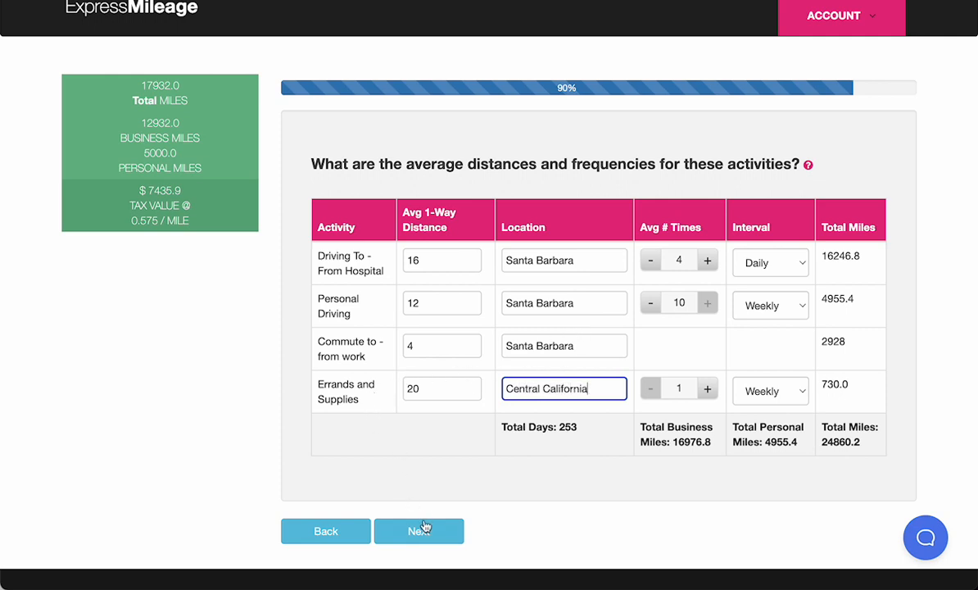
left_click(424, 530)
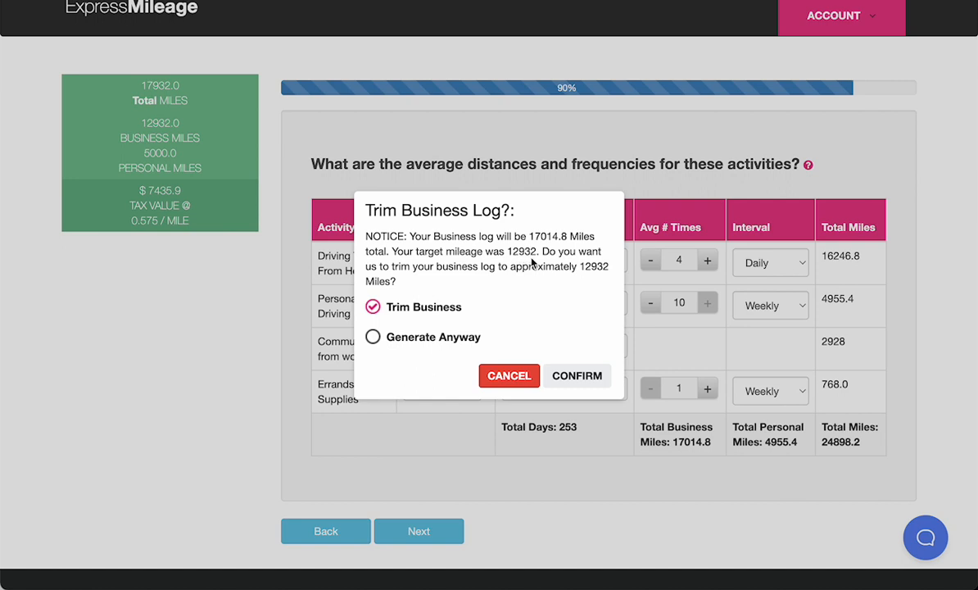
left_click(573, 376)
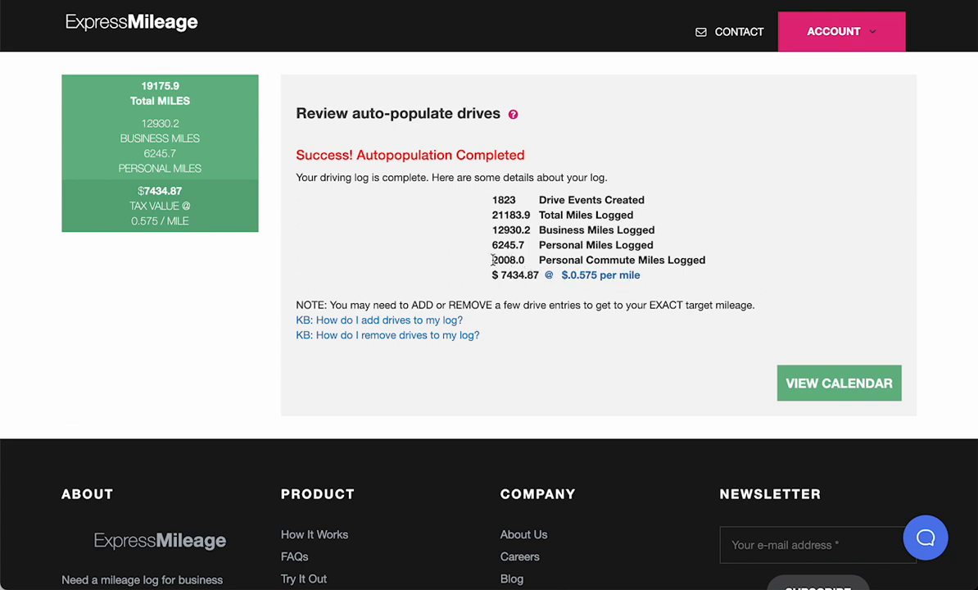
Open the log calendar and review the drive entries for April 14, 2022.
left_click(837, 384)
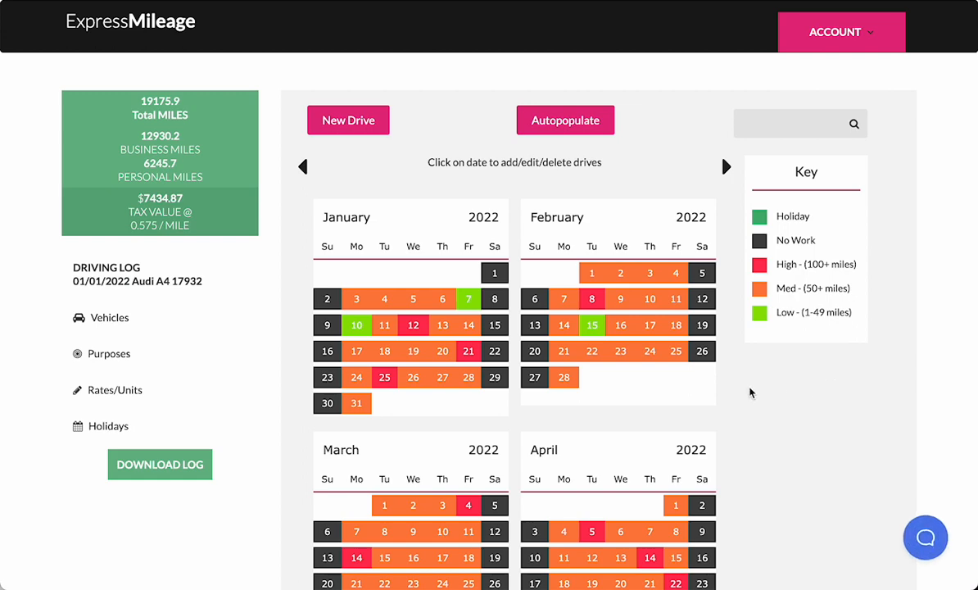
scroll(670, 391, "down", 1)
scroll(668, 390, "up", 1)
scroll(640, 411, "down", 4)
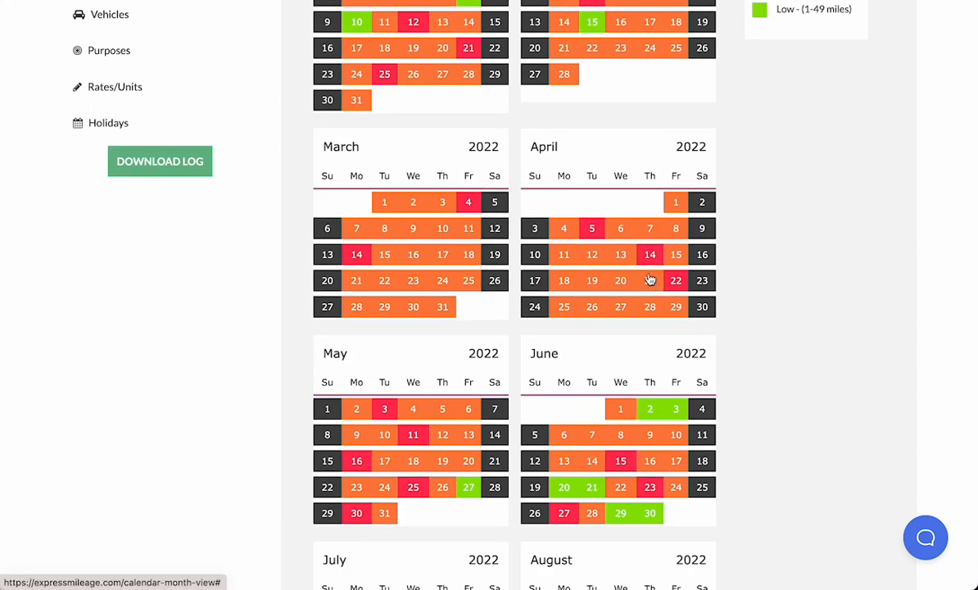
left_click(649, 264)
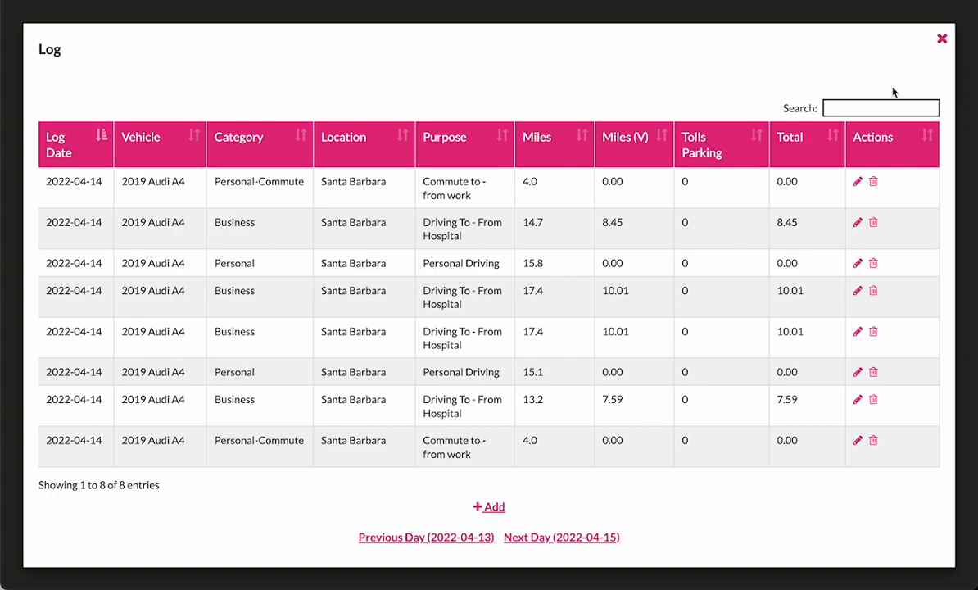
left_click(941, 41)
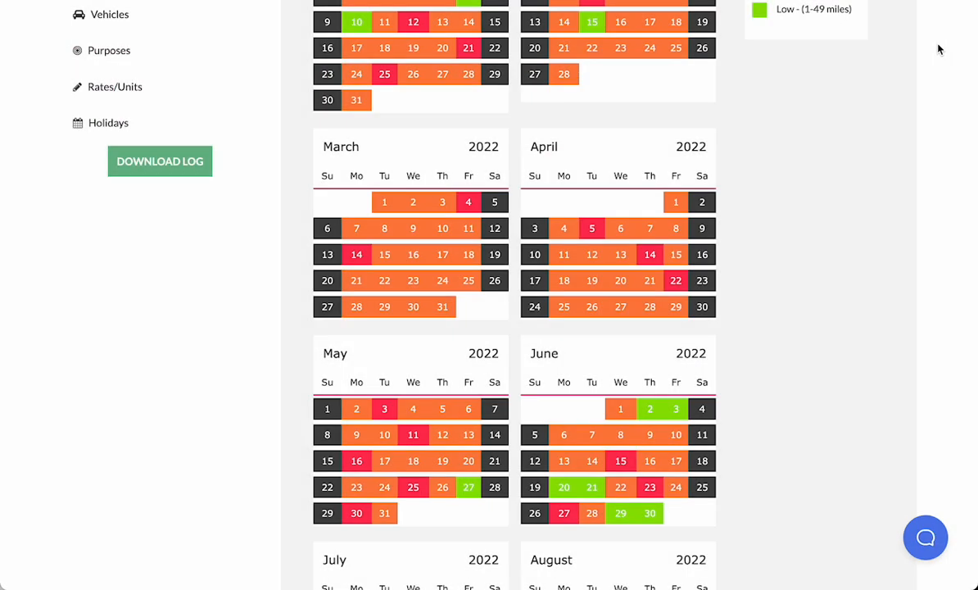
Look up the 2022 IRS deduction rate from the Rates/Units settings and submit 0.585 as the dollar rate per mile.
scroll(328, 287, "up", 1)
scroll(311, 286, "up", 5)
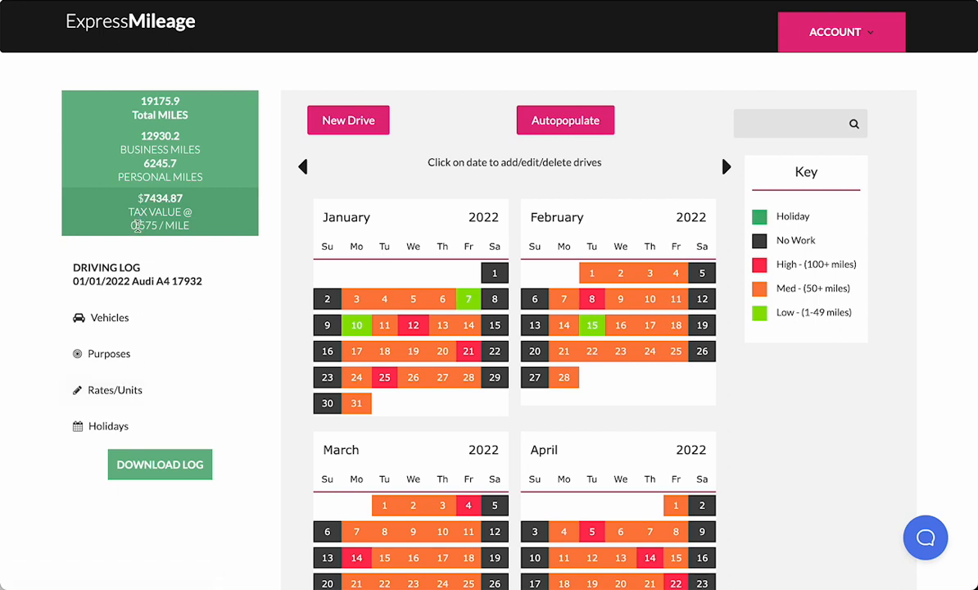
left_click_drag(135, 229, 150, 229)
left_click(116, 387)
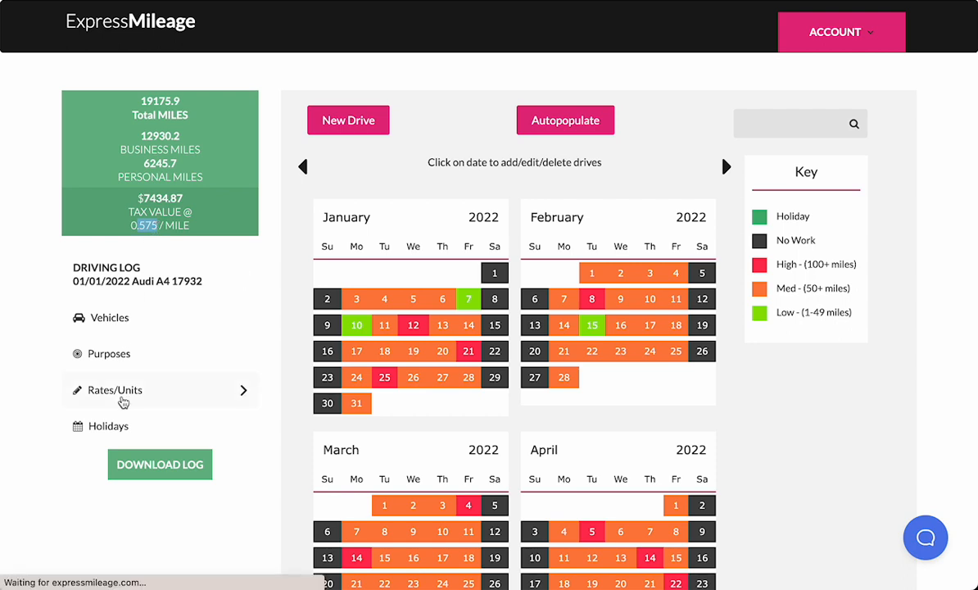
double_click(450, 222)
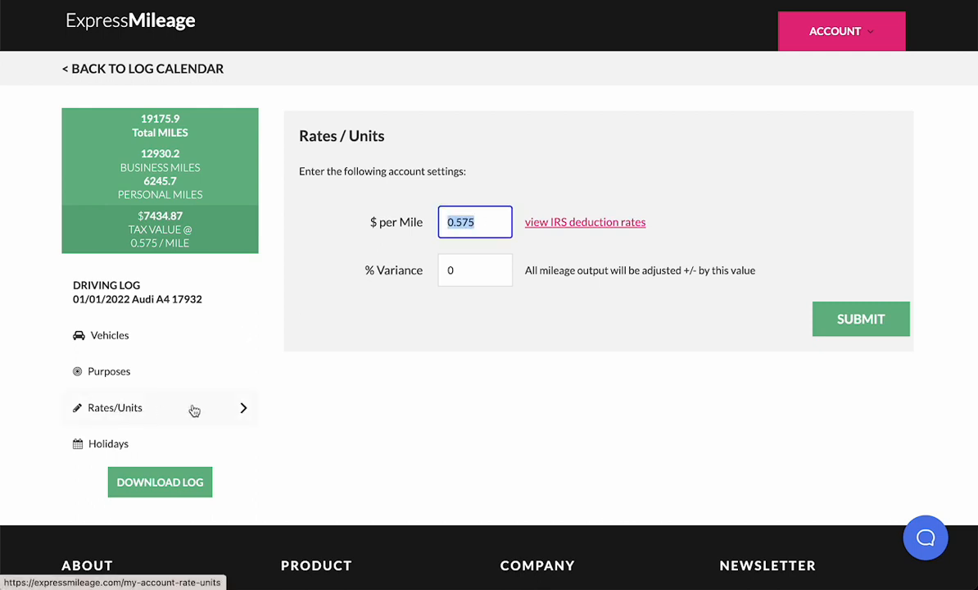
left_click(627, 222)
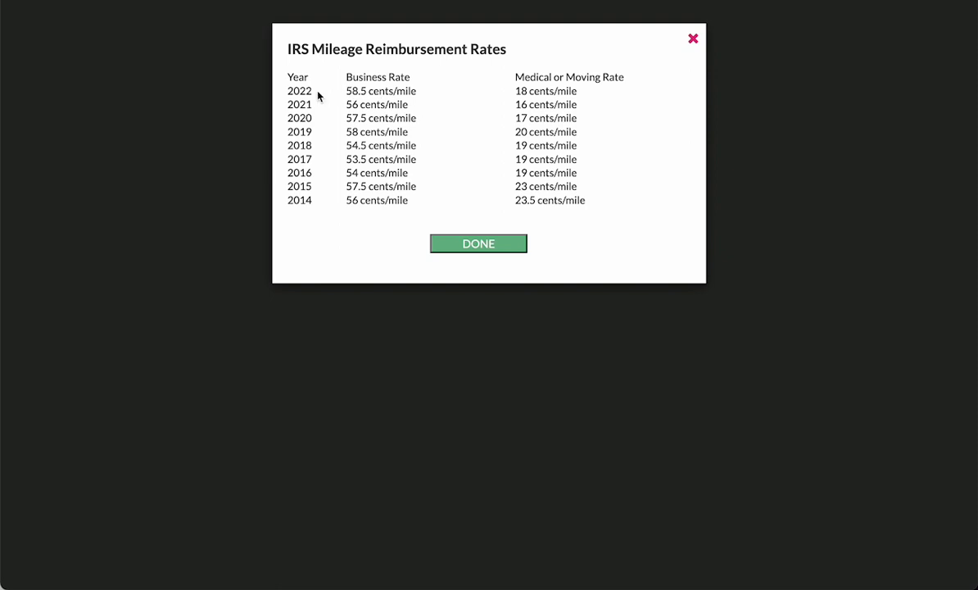
left_click_drag(289, 91, 311, 91)
left_click(470, 245)
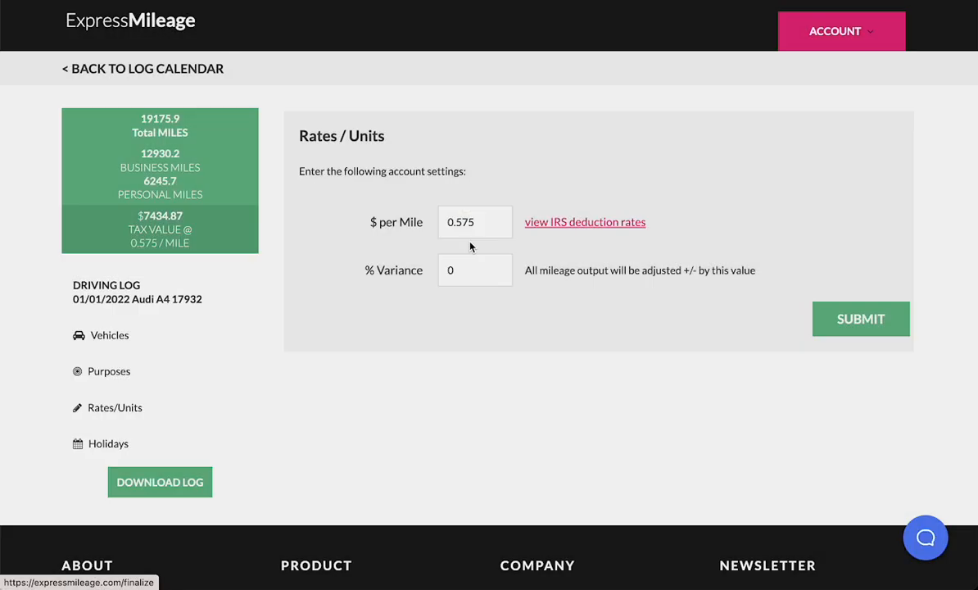
left_click(466, 229)
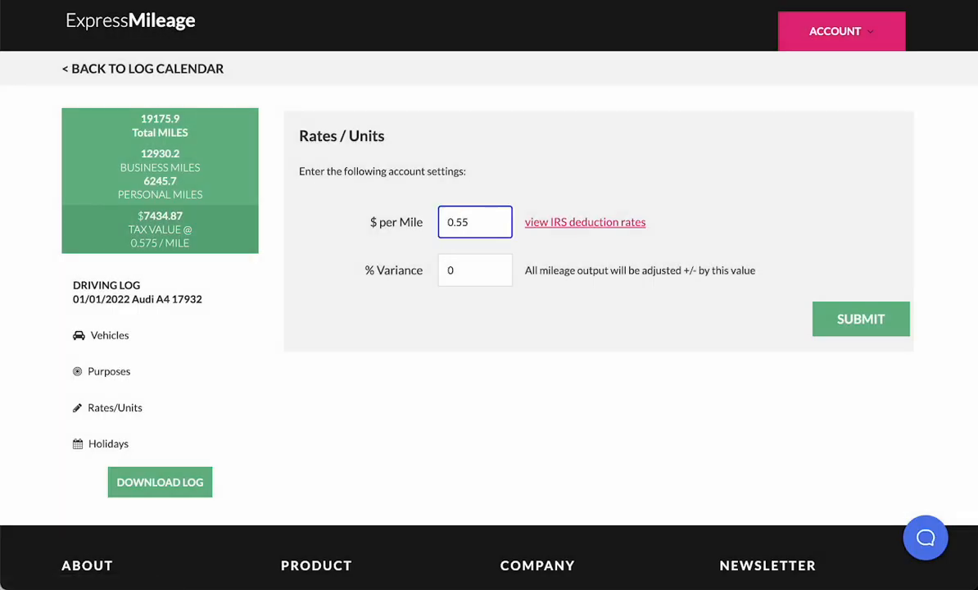
type("8")
left_click(892, 318)
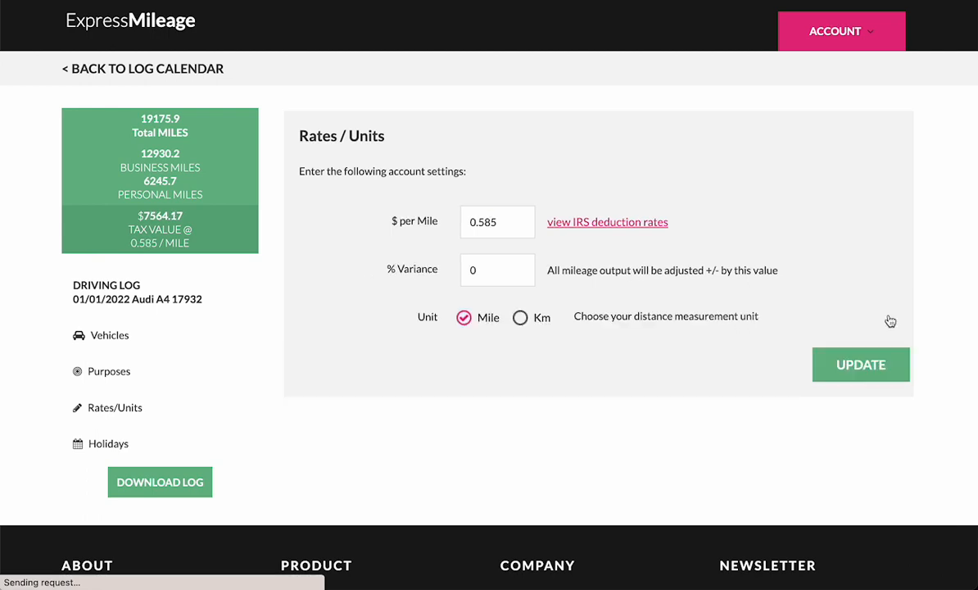
Go to the log's print and download page and review the sample preview of its entries.
left_click(160, 475)
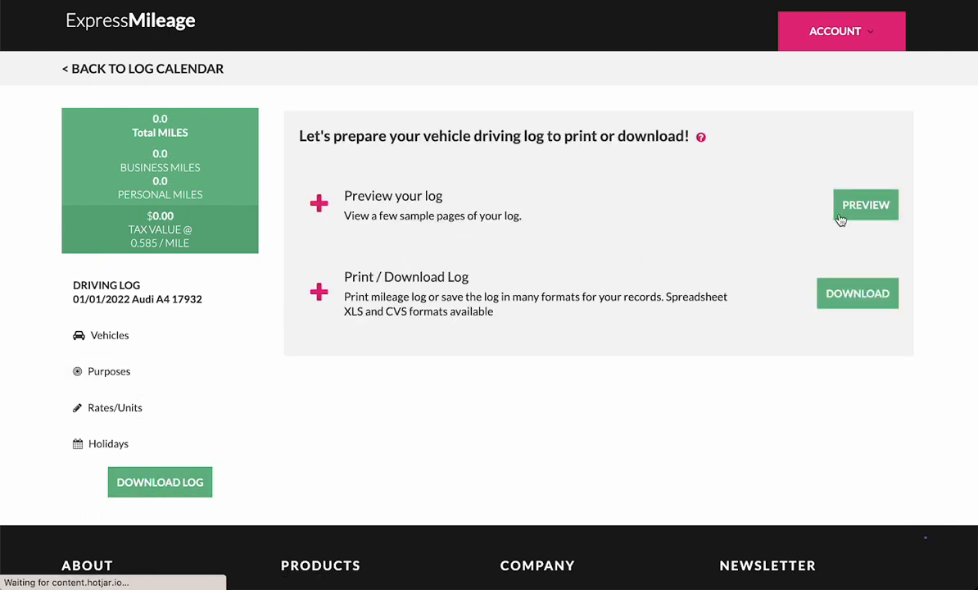
left_click(866, 206)
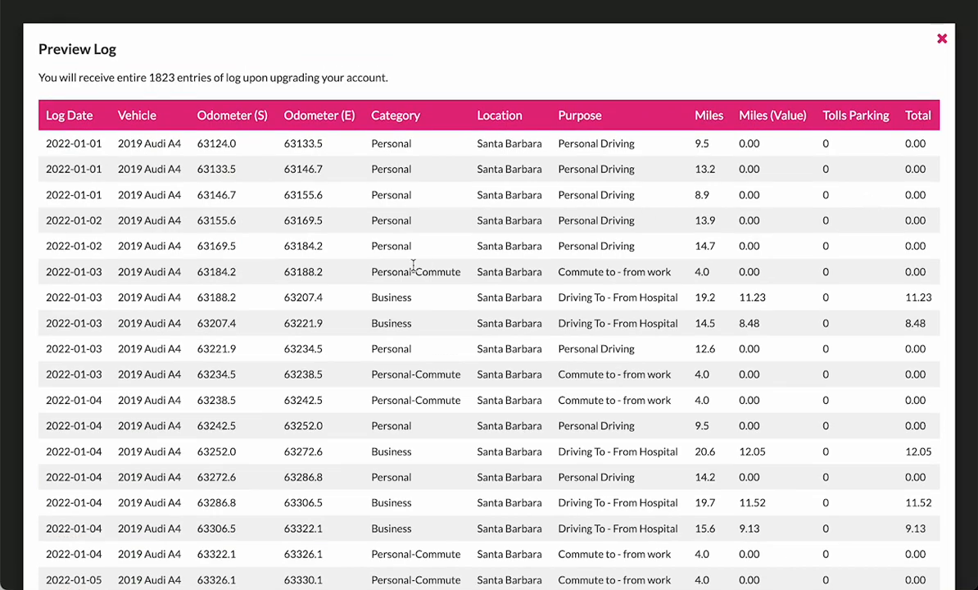
scroll(413, 263, "down", 1)
scroll(414, 270, "down", 3)
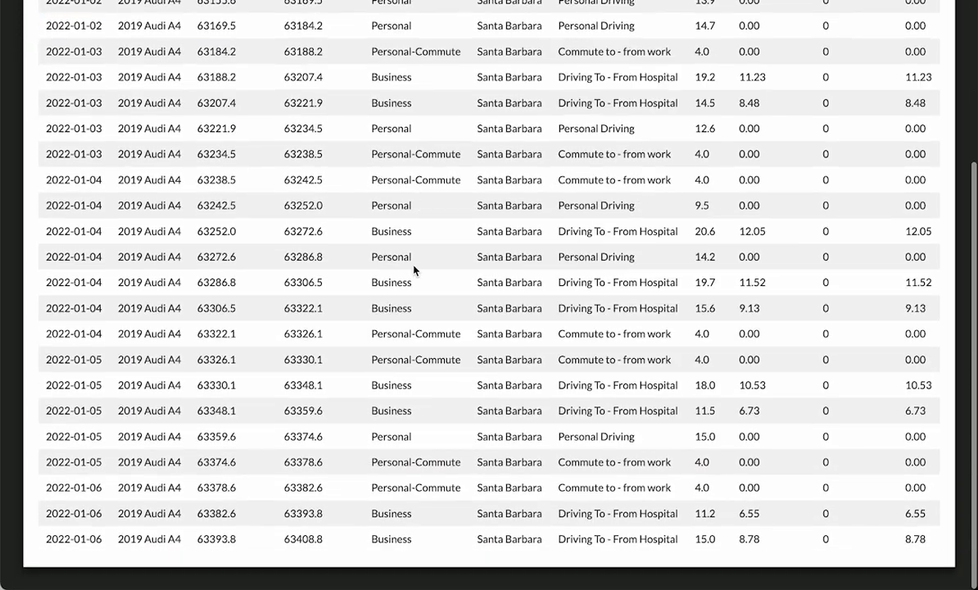
scroll(414, 271, "up", 5)
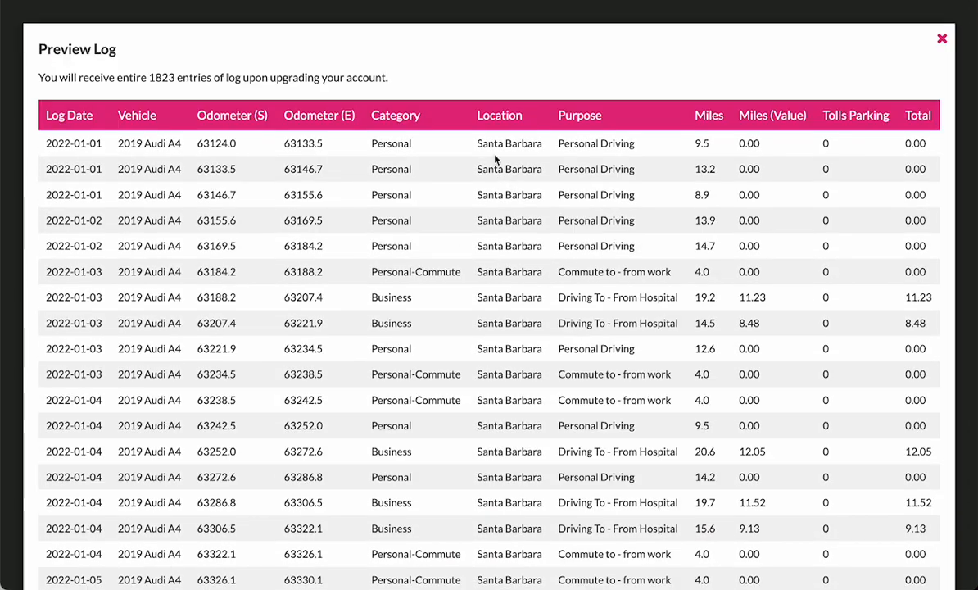
left_click(942, 41)
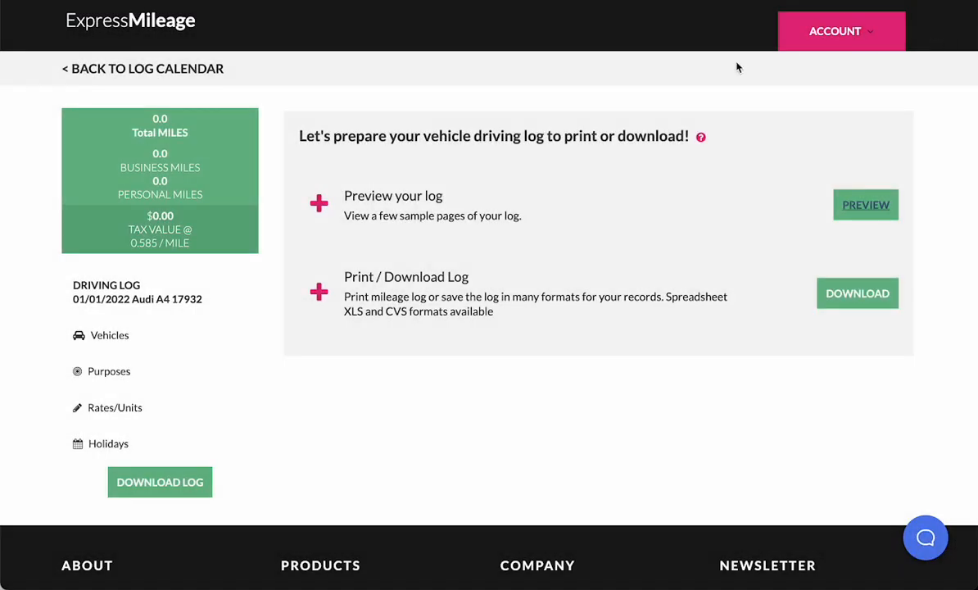
Download the 01/01/2022 Audi A4 log in PDF format and open the downloaded file.
left_click(861, 298)
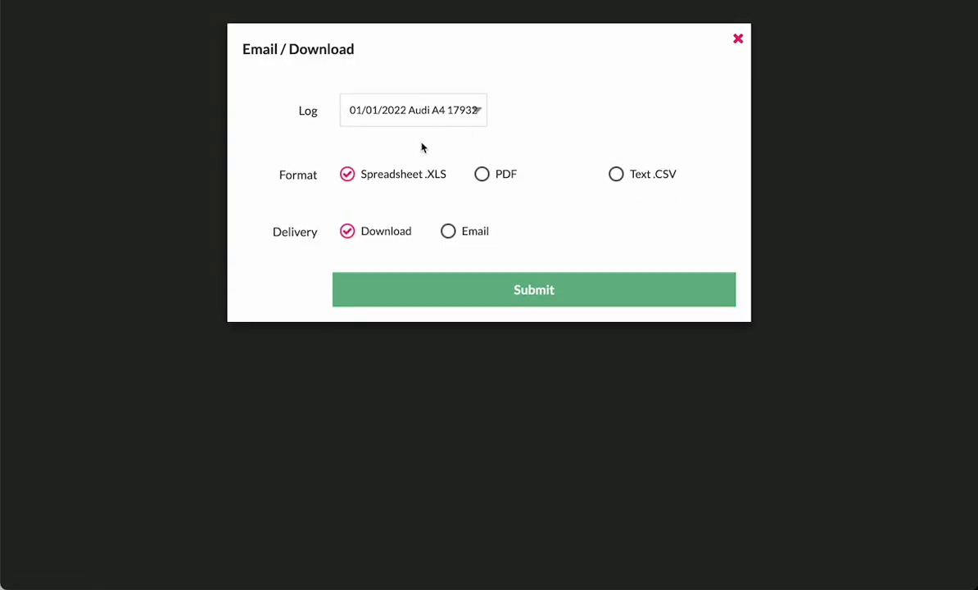
left_click(482, 176)
left_click(466, 305)
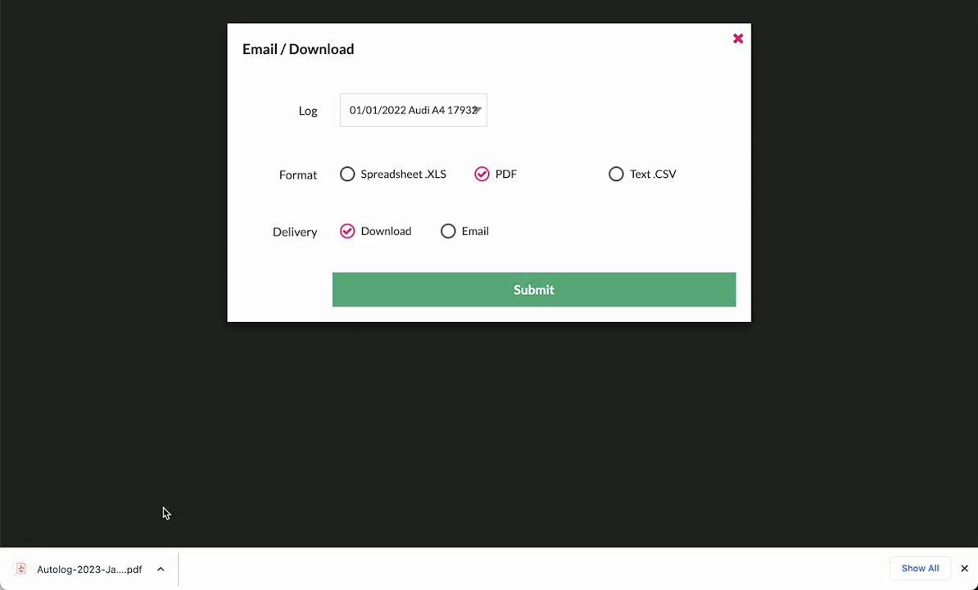
left_click(107, 567)
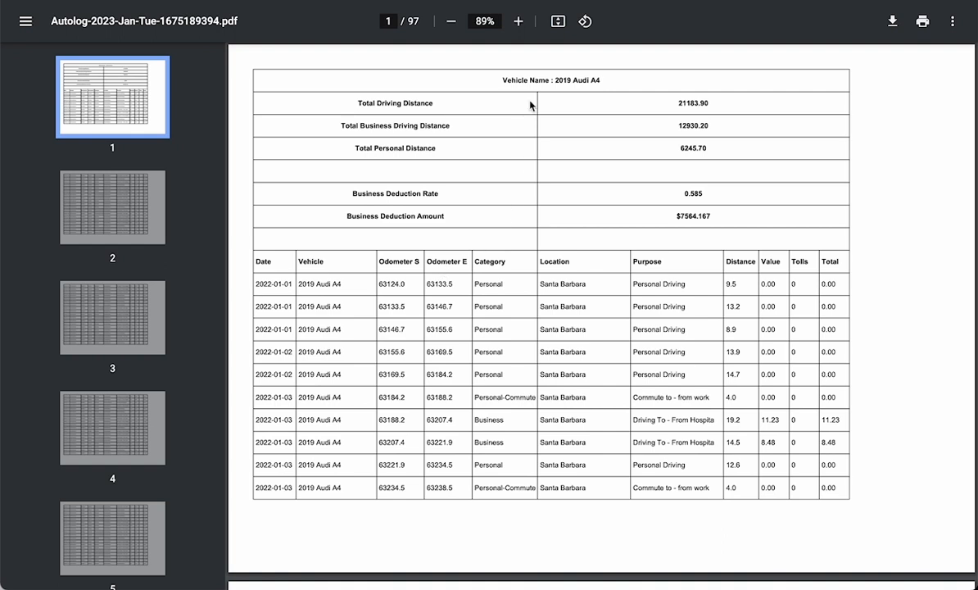
Examine the PDF's summary of driving distances, business deduction rate and deduction amount.
left_click_drag(363, 102, 712, 150)
left_click(715, 153)
left_click_drag(689, 193, 710, 193)
left_click(702, 209)
double_click(692, 216)
left_click(727, 233)
Look through the dated drive entries across the PDF, including the last page, 97.
scroll(644, 309, "down", 20)
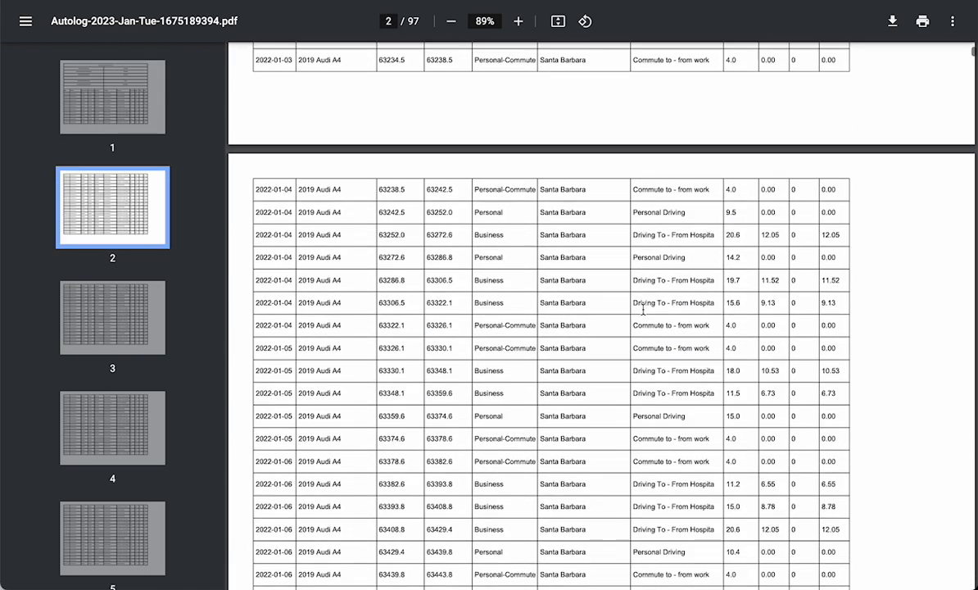
scroll(644, 309, "down", 4)
scroll(135, 245, "down", 20)
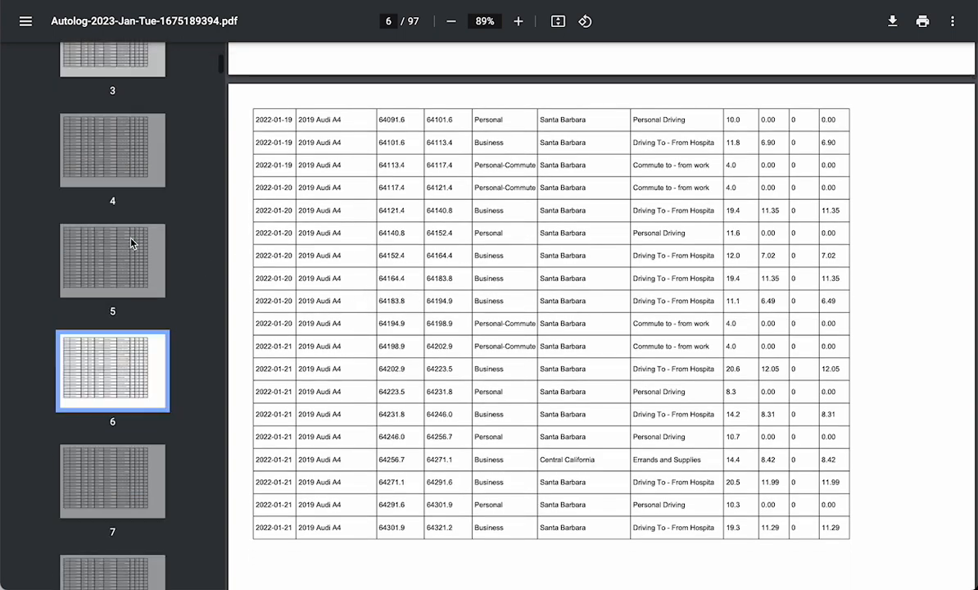
scroll(133, 243, "down", 20)
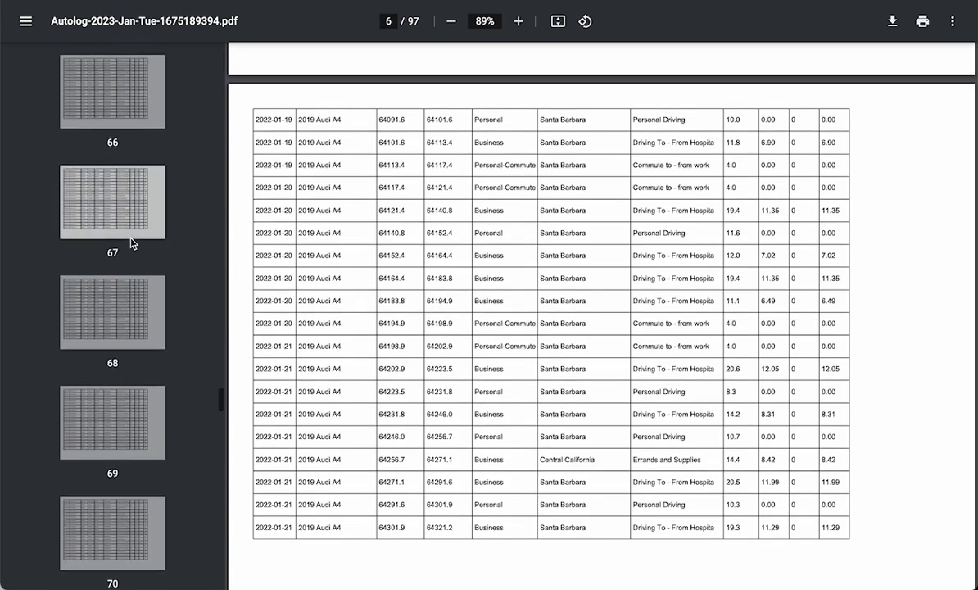
scroll(132, 243, "down", 10)
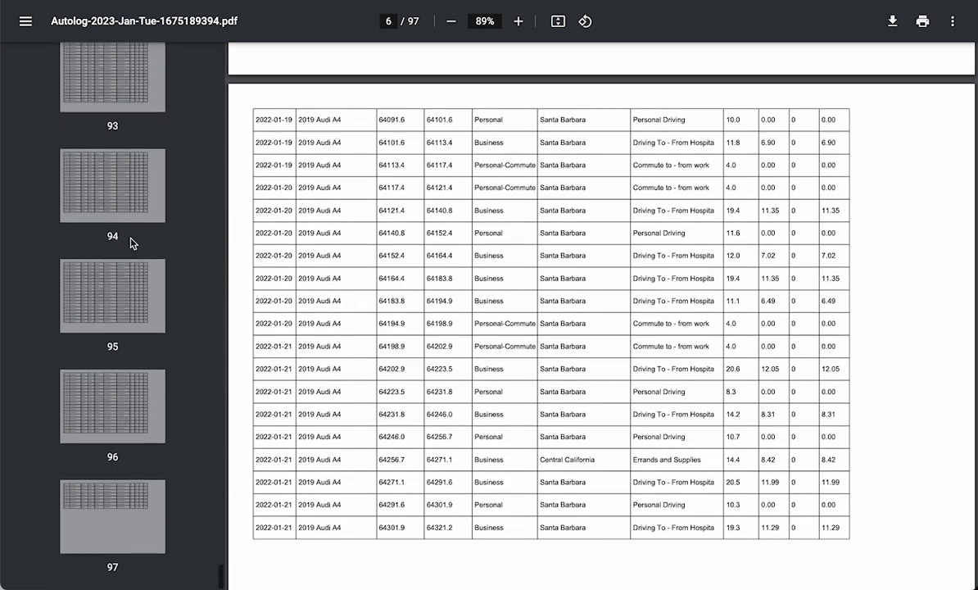
left_click(123, 541)
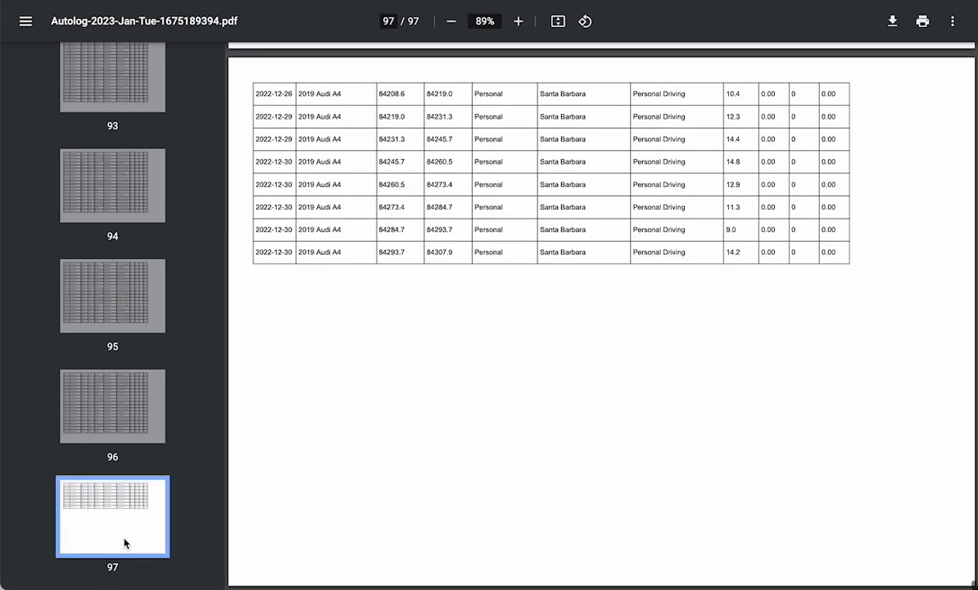
scroll(405, 356, "up", 20)
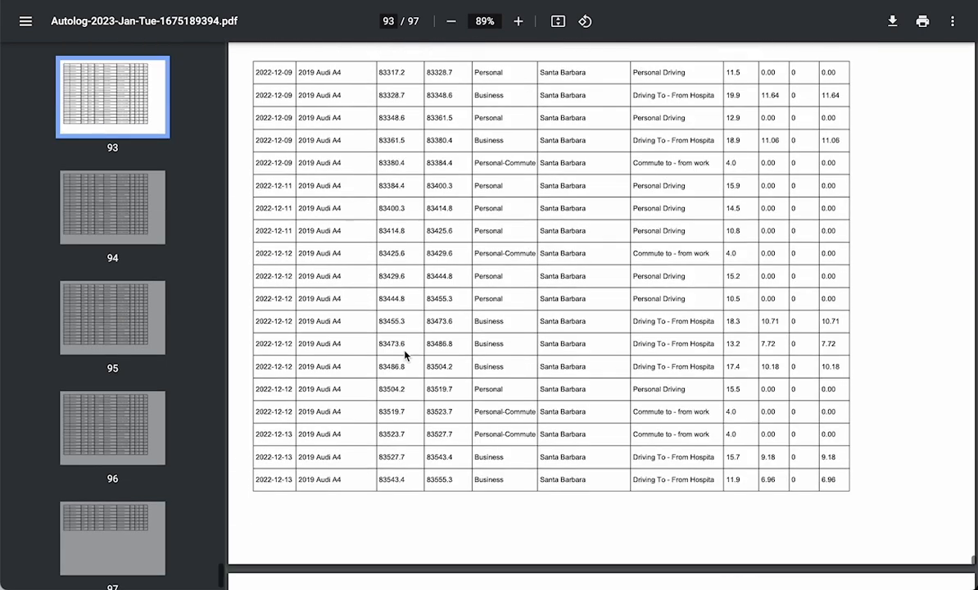
scroll(404, 356, "up", 20)
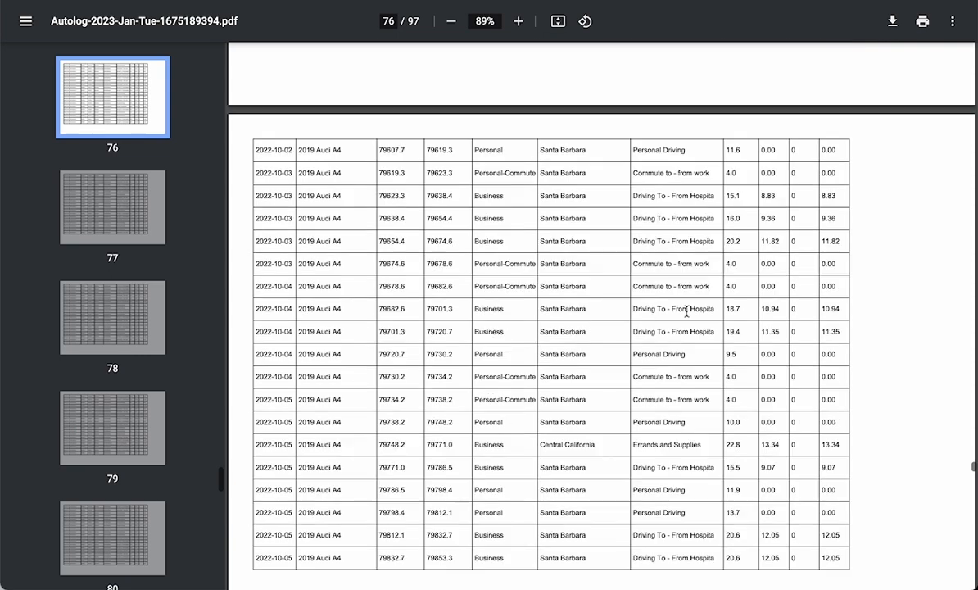
scroll(935, 442, "up", 20)
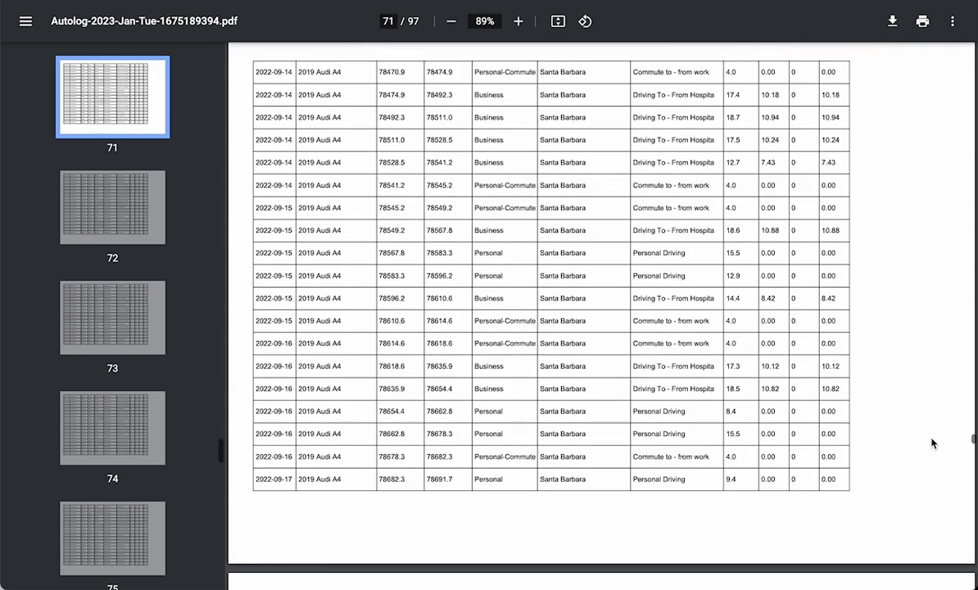
scroll(331, 250, "up", 20)
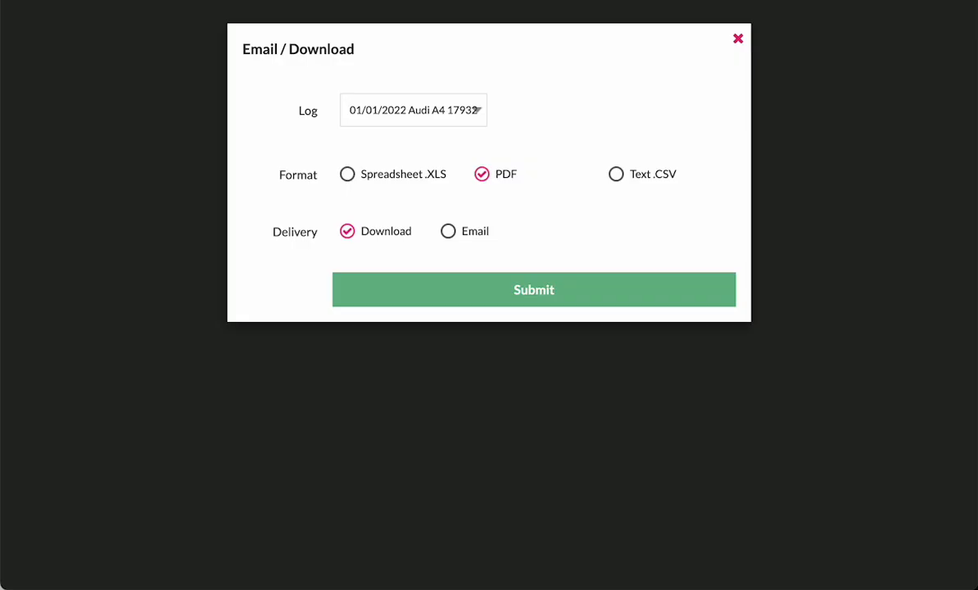
Close the Email / Download dialog and go to the ExpressMileage home page.
left_click(739, 40)
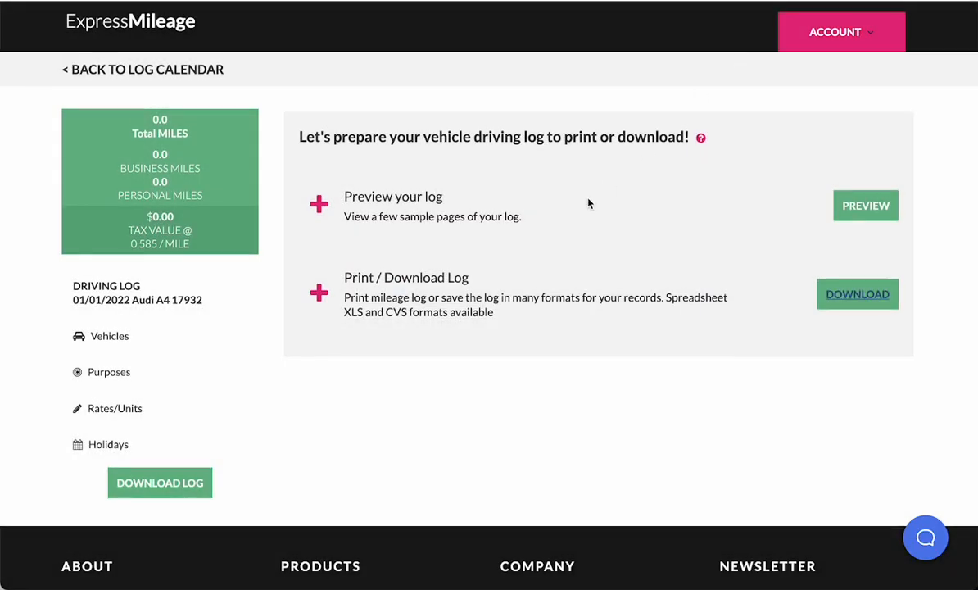
left_click(123, 23)
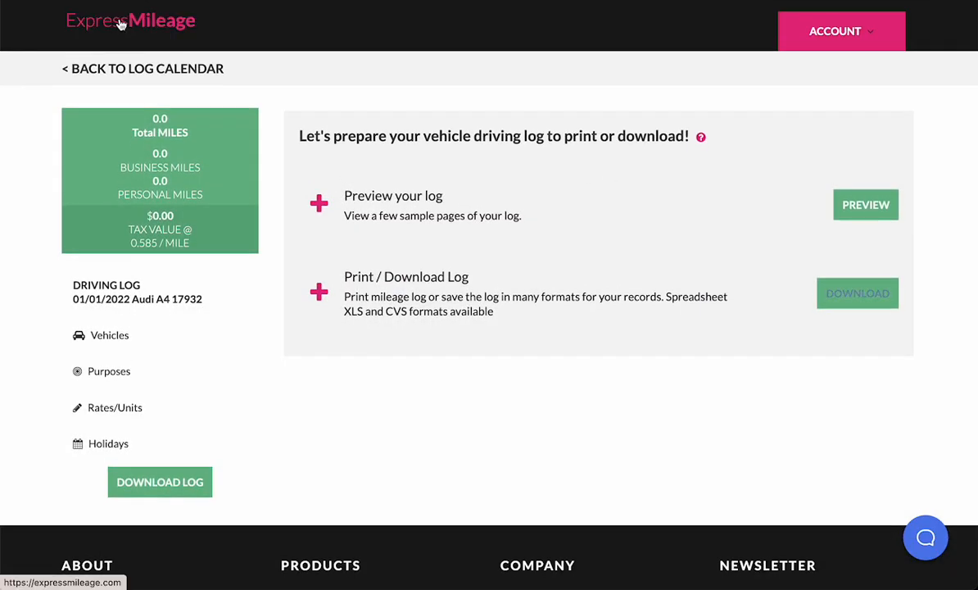